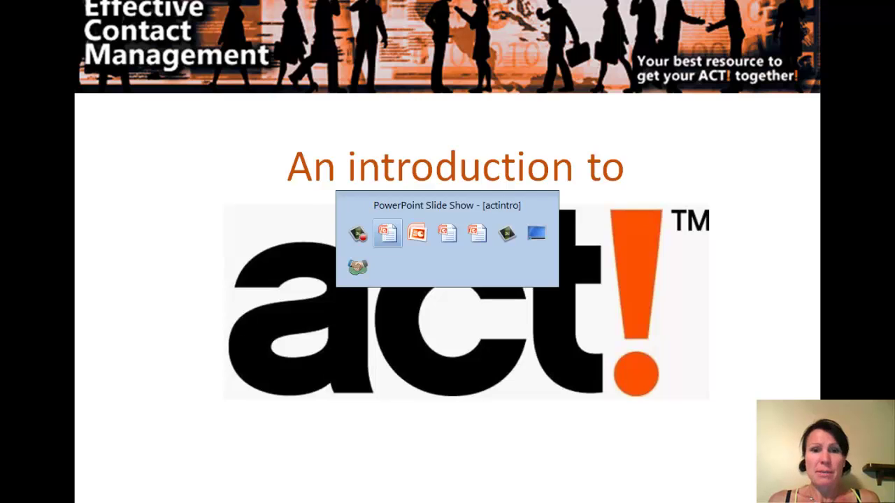
key(alt+Tab)
key(alt+Tab)
key(alt+Tab)
key(alt+Tab)
key(alt+Tab)
key(alt+Tab)
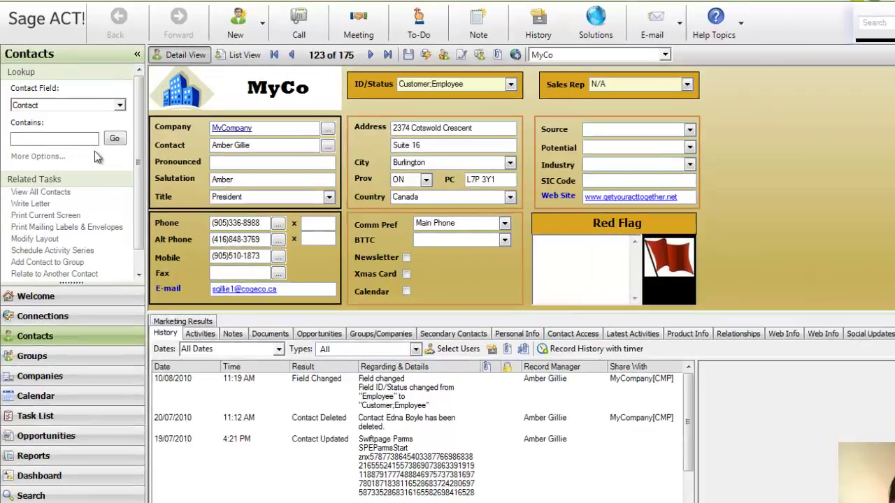
- Look up contacts containing 'wayne', then 'jim', leaving the four Jim matches listed
click(83, 126)
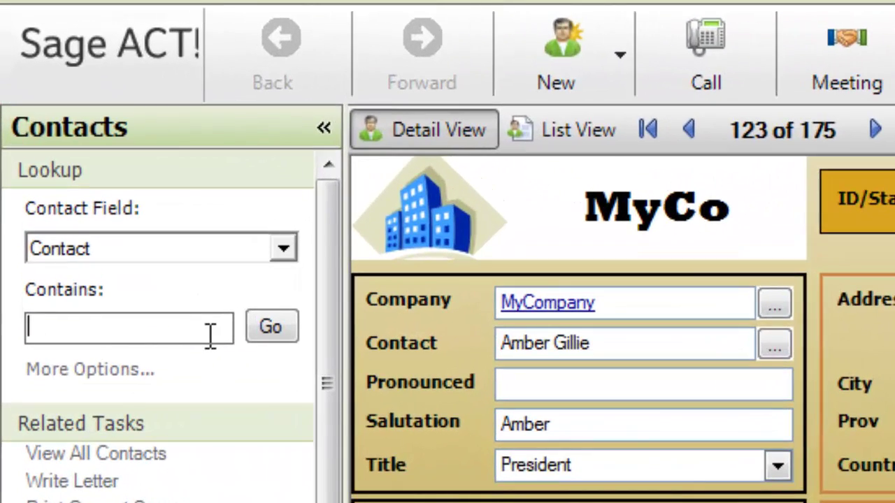
text(wayne)
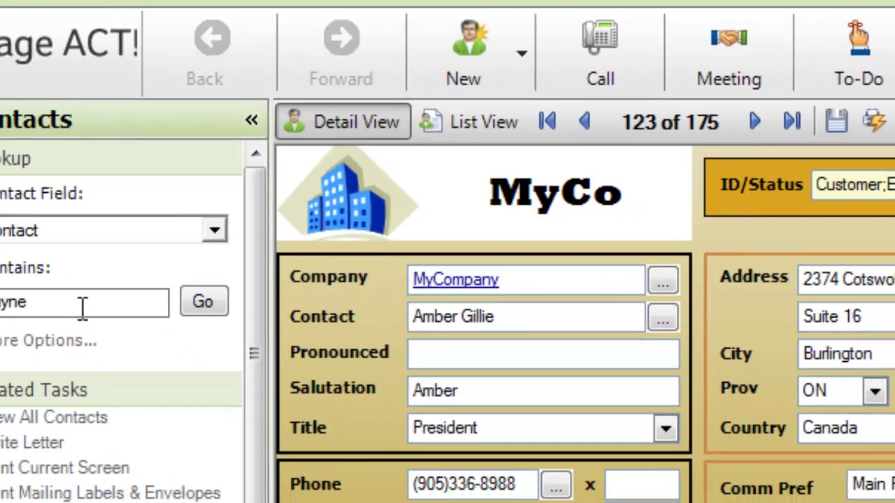
key(Return)
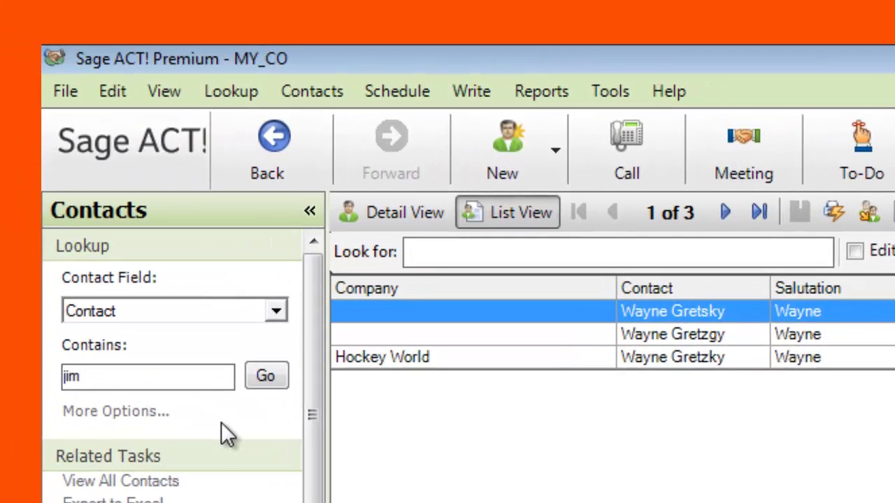
key(Return)
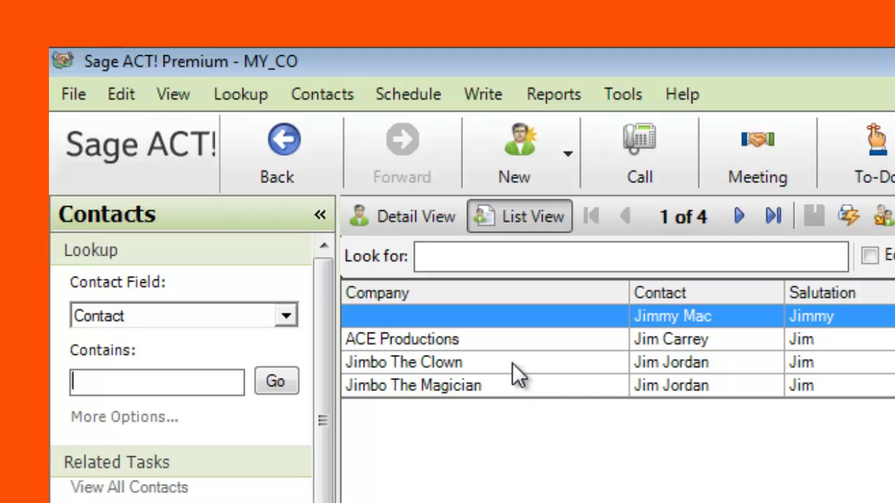
- Look up the company 'toyota' and open the Toyota contact's detail record
click(241, 94)
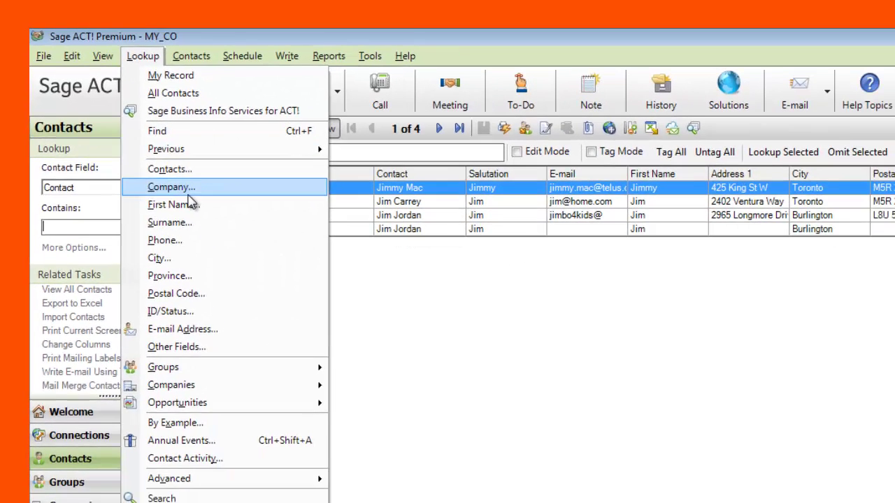
click(189, 193)
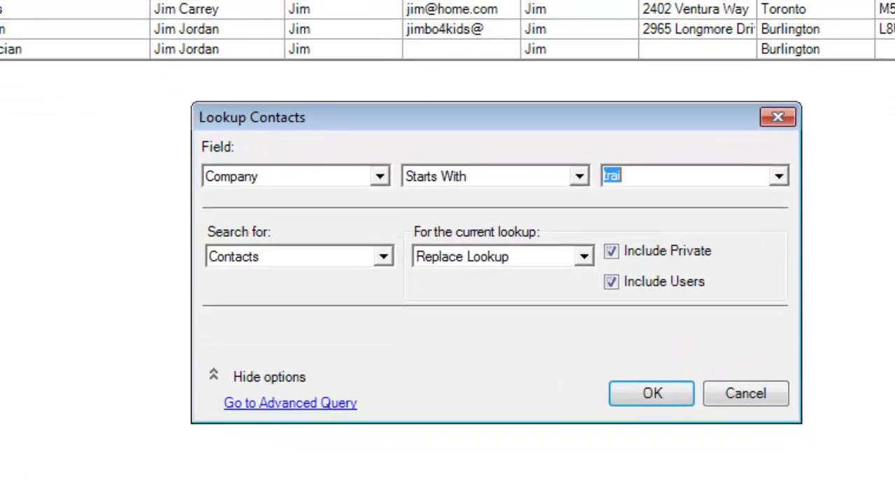
text(toy)
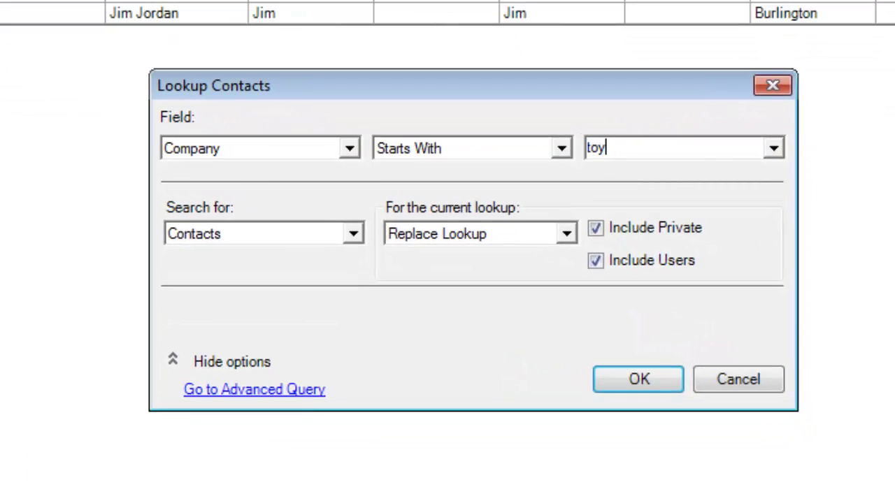
text(ota)
key(Return)
double_click(12, 151)
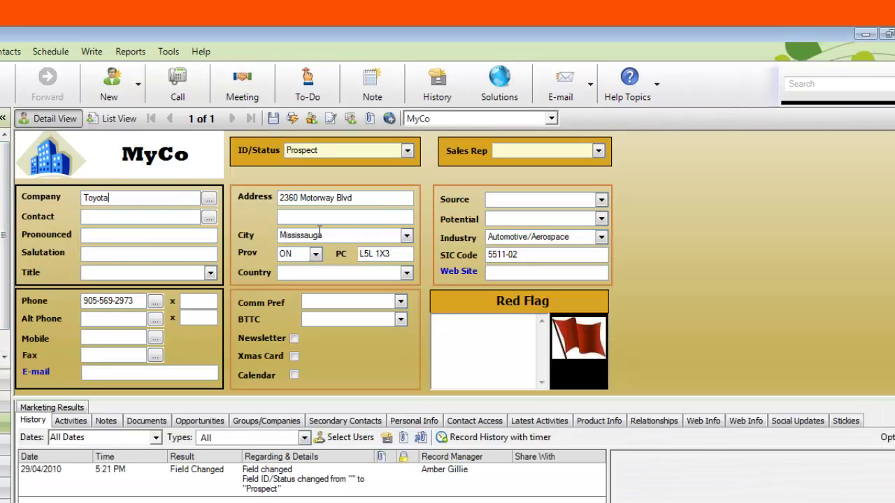
- Look up city BRAMPTON (no match), then MISSISSAUGA to list its 87 contacts
click(1, 51)
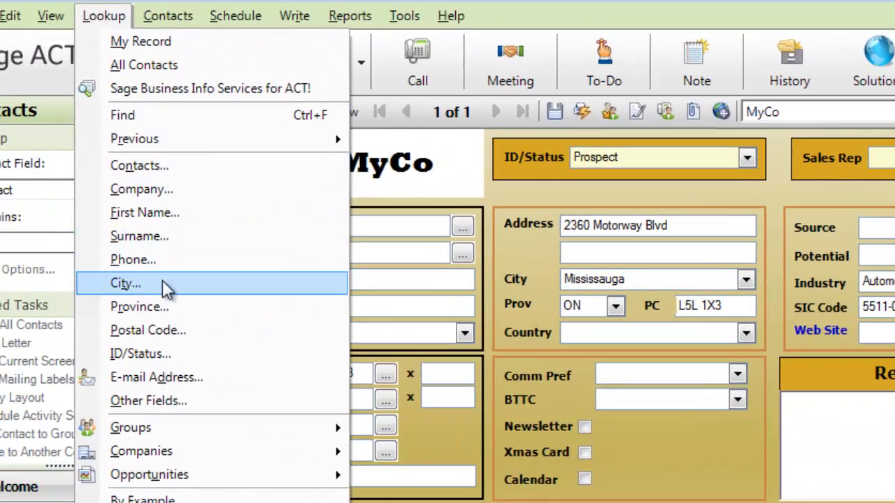
click(1, 240)
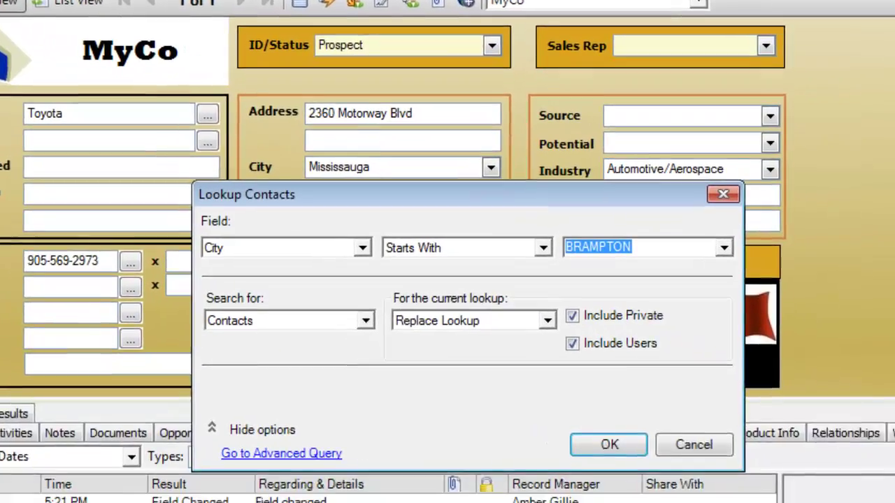
key(Return)
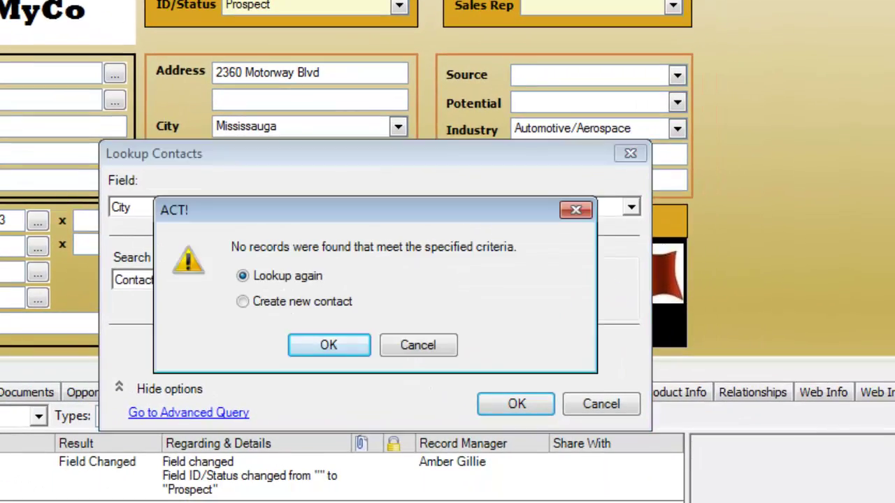
click(328, 349)
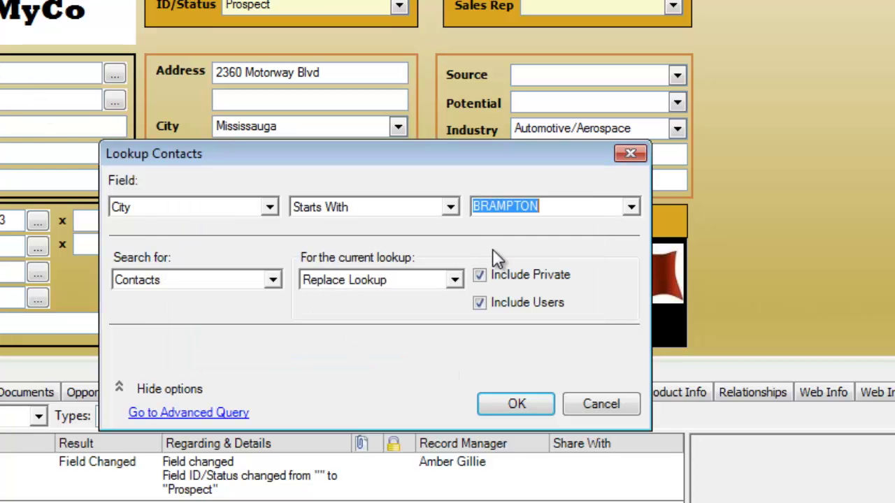
text(MISSISSAUGA)
key(Return)
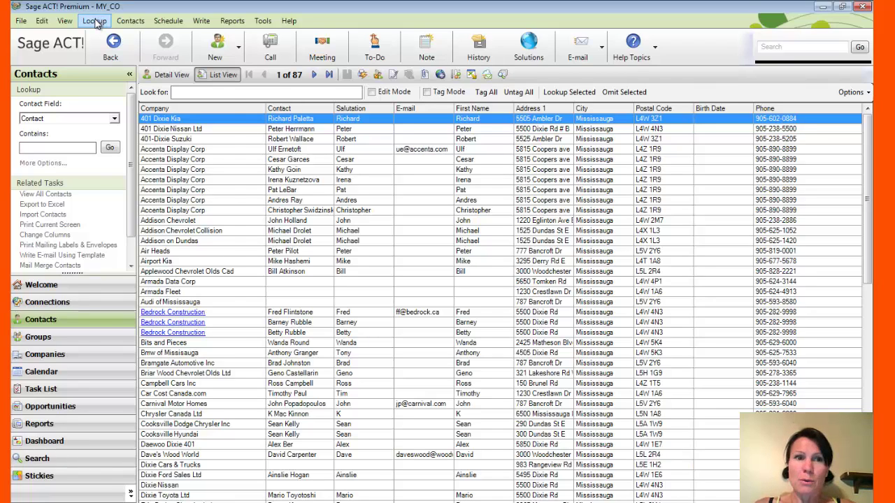
- Run an Other Fields lookup on Phone with the contact's phone number to find one record
click(96, 23)
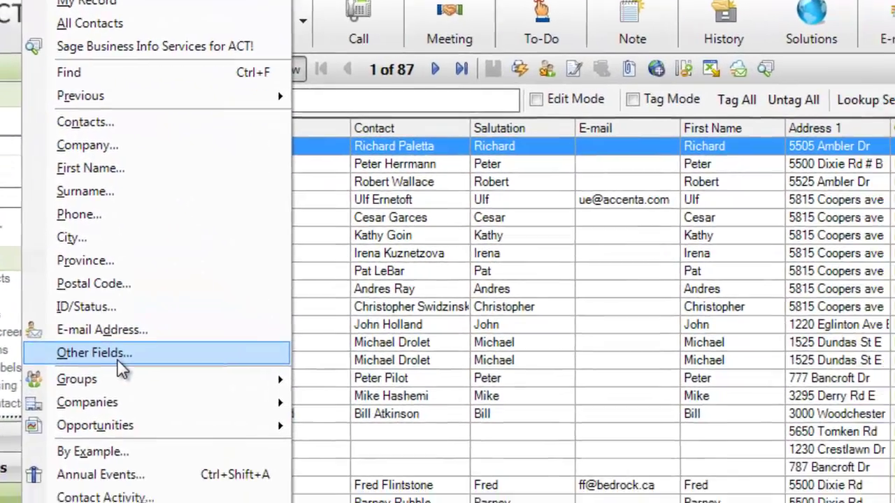
click(116, 357)
click(556, 312)
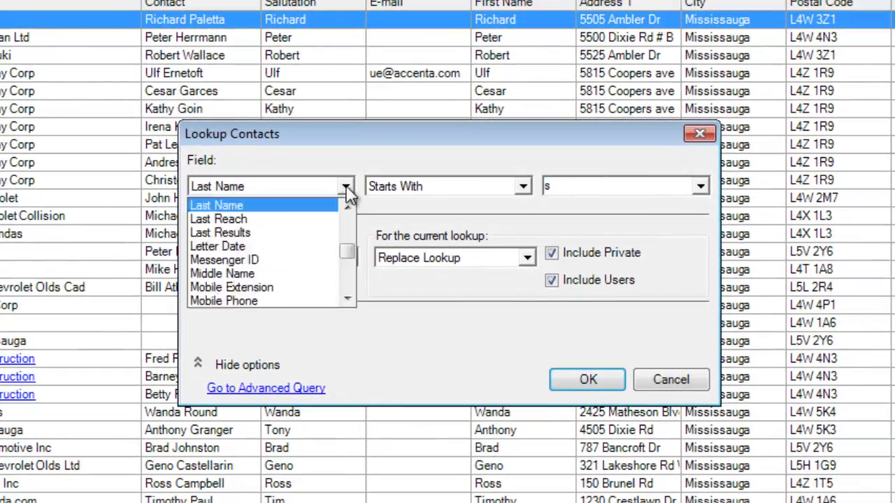
key(p)
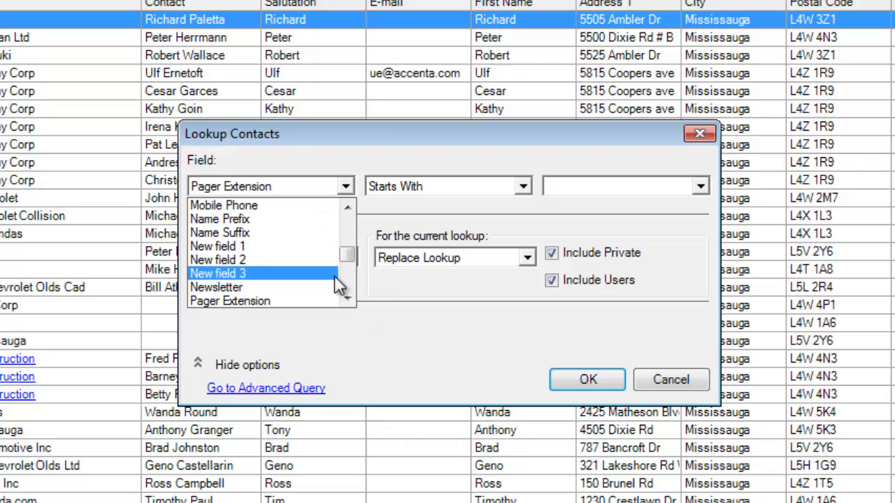
click(342, 286)
click(293, 245)
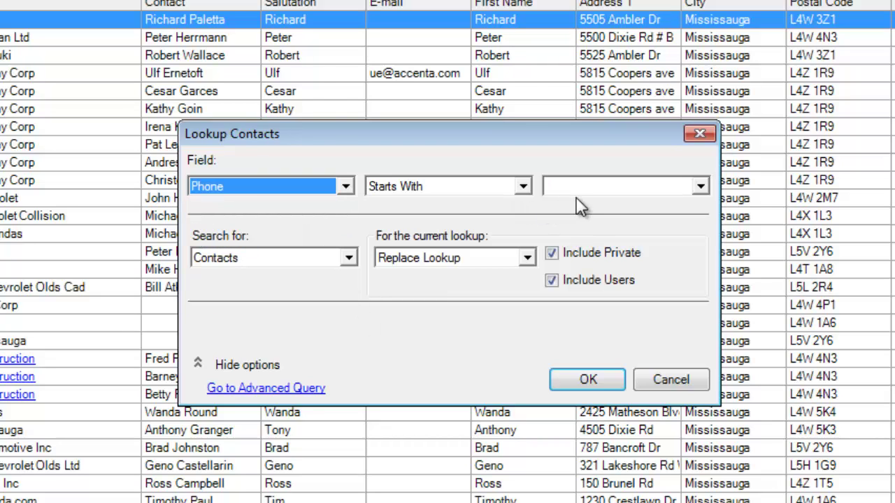
click(575, 186)
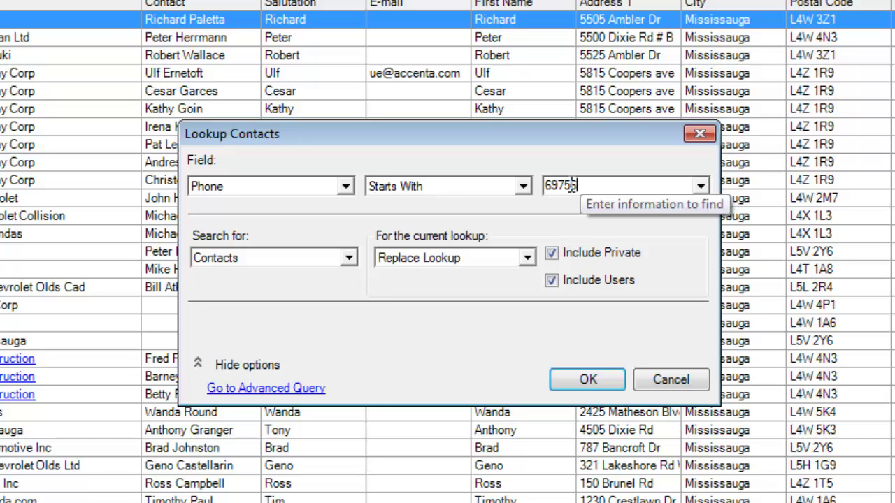
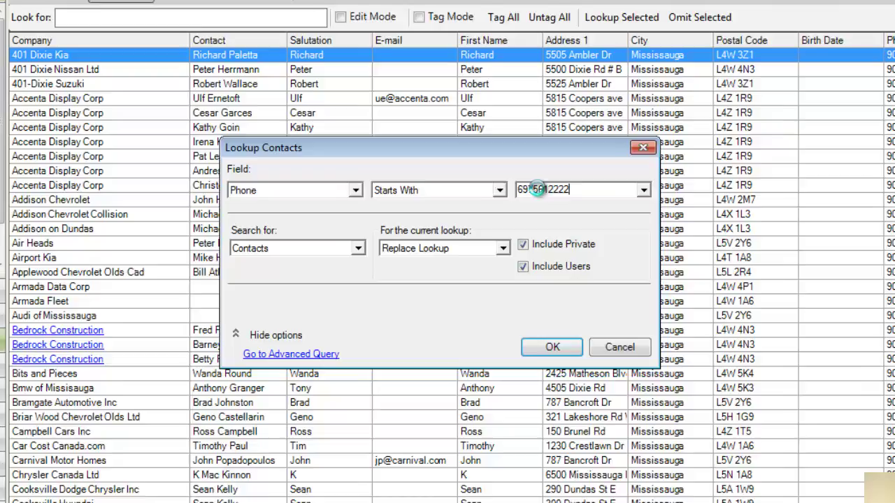
key(Return)
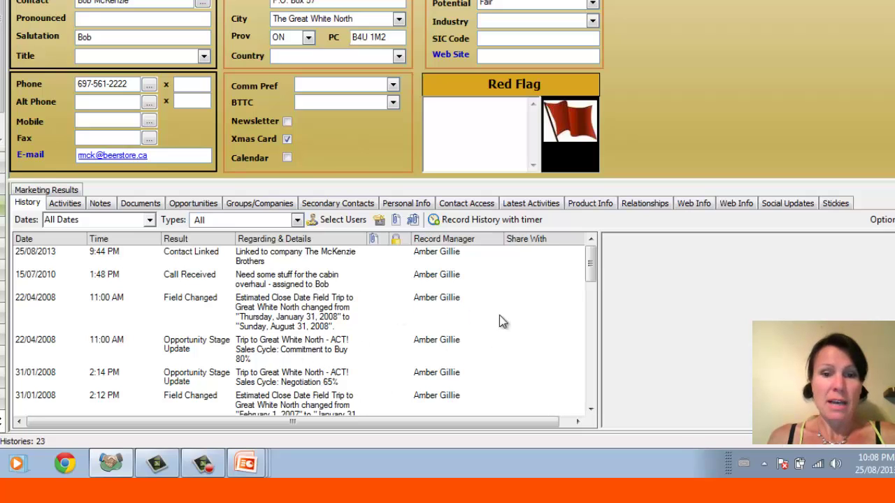
- Scroll the history and select the 06/06/2005 call and 14/08/2004 meeting entries
drag(591, 266, 598, 400)
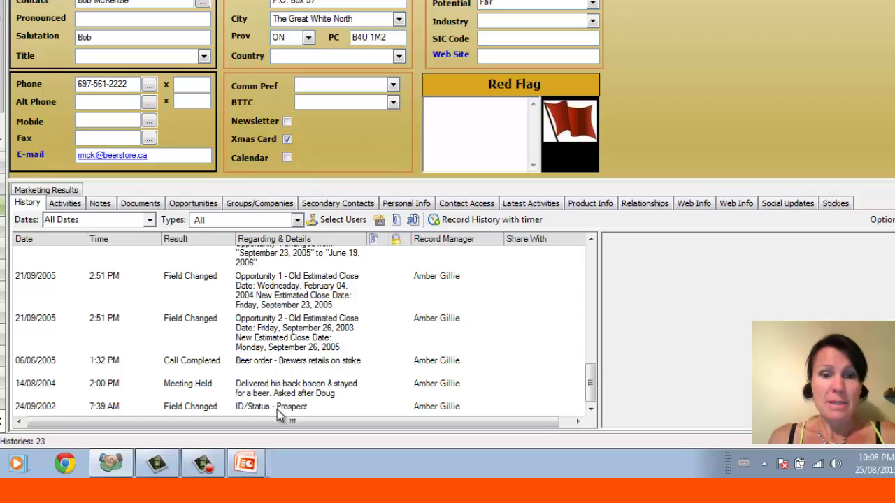
click(291, 372)
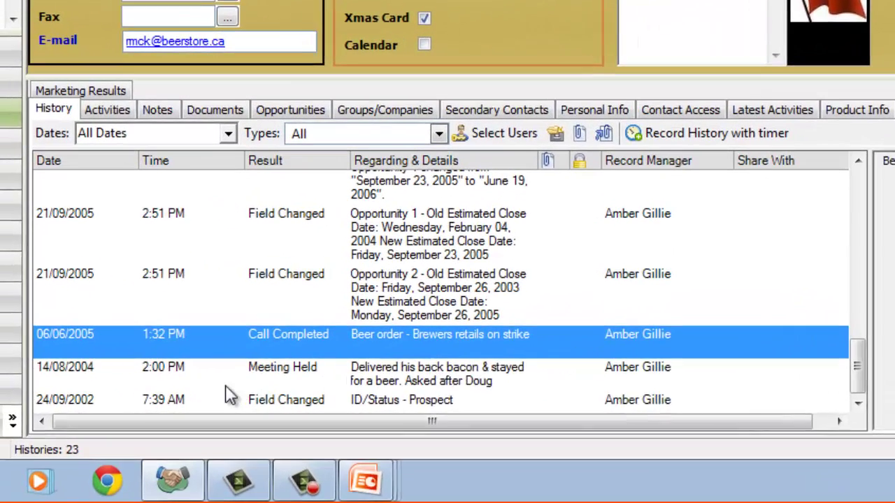
click(153, 385)
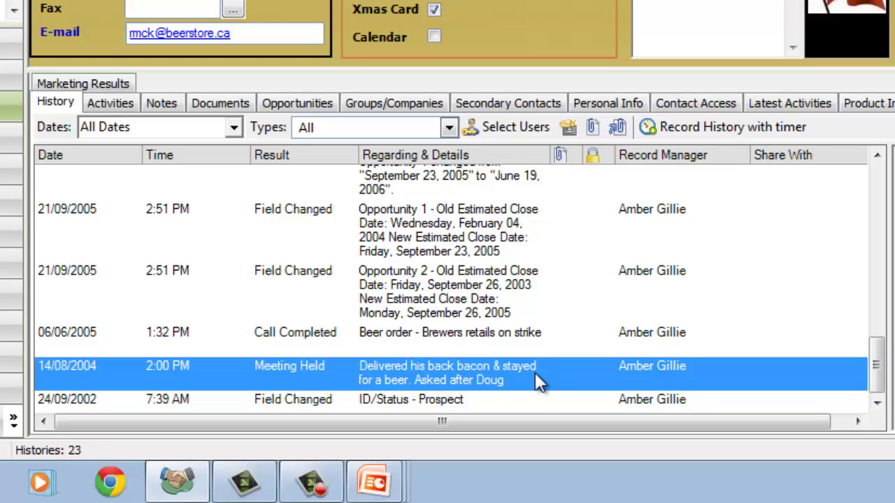
click(526, 337)
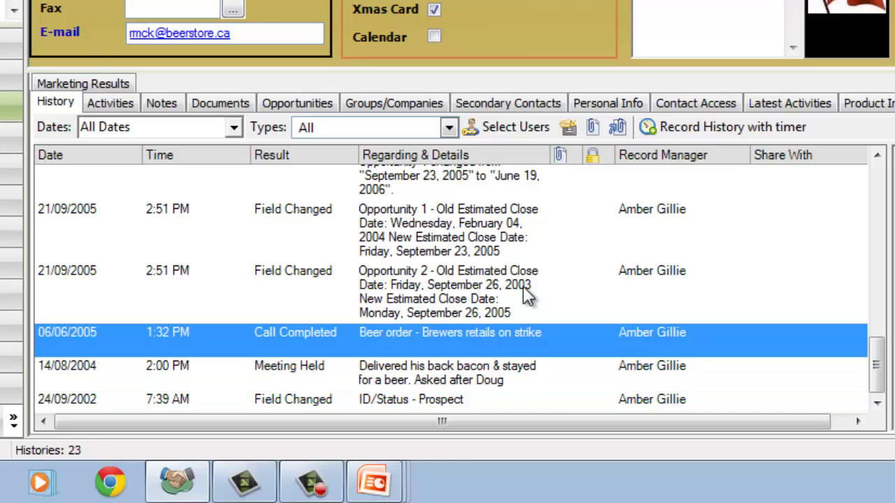
- Return to the top of the history and show the Activities list with the 17/07/2010 call
click(876, 191)
click(879, 199)
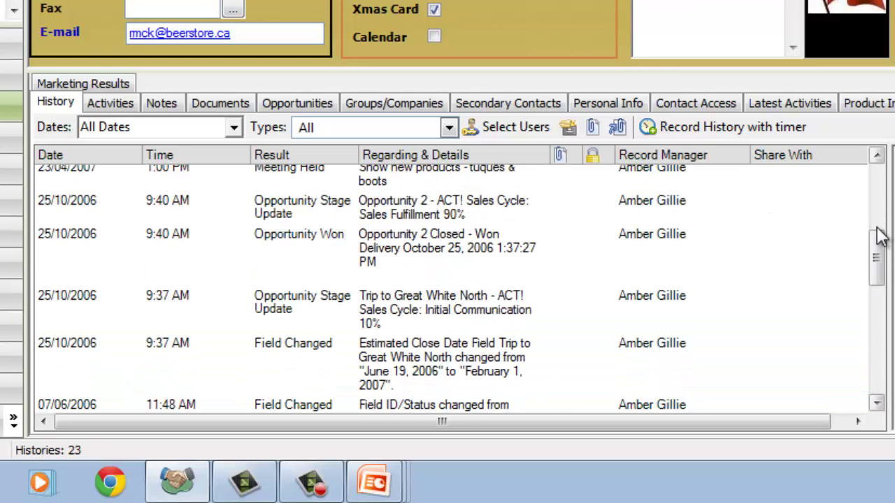
click(878, 196)
click(876, 180)
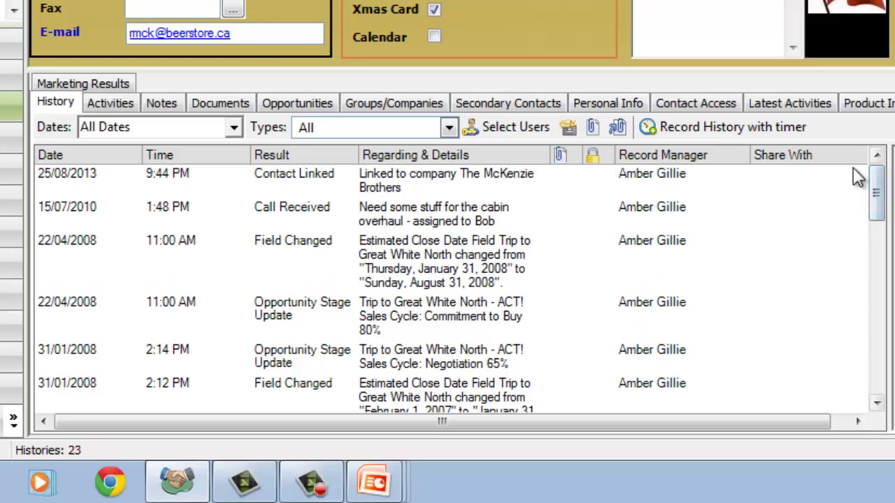
click(112, 105)
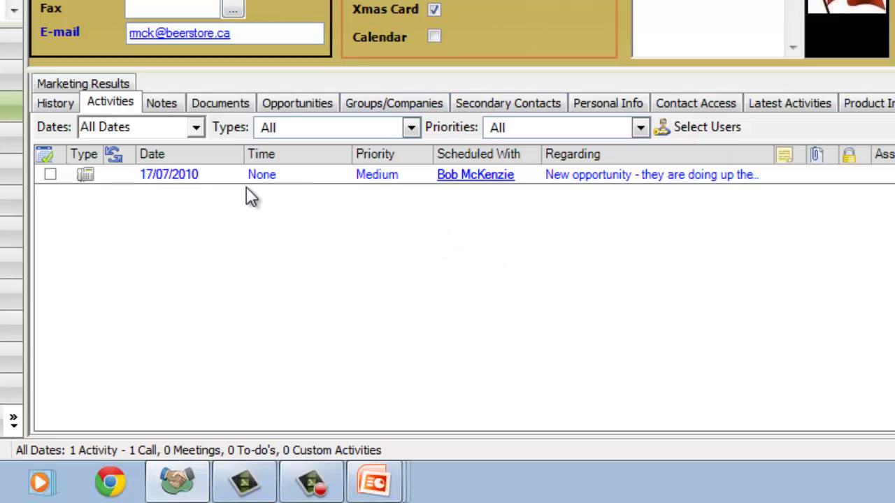
- Show the contact's Notes and select the 02/07/2007 note, then the 01/01/2008 famous-chef note
click(175, 103)
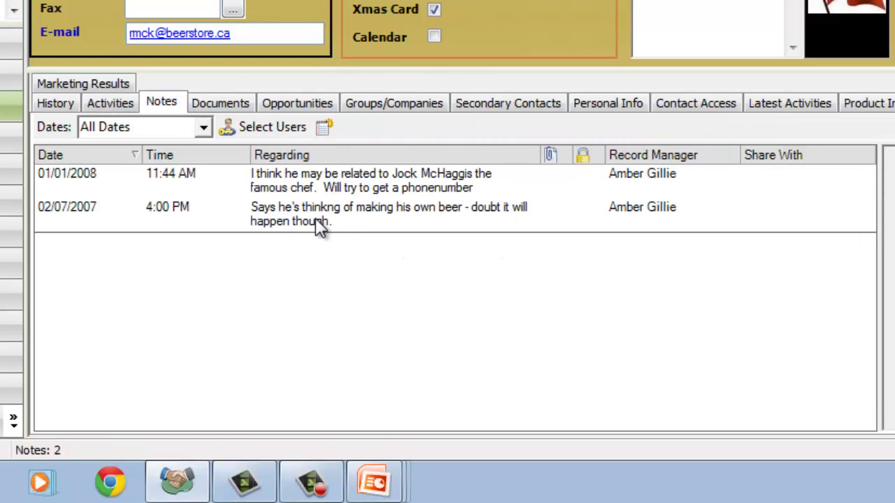
click(286, 223)
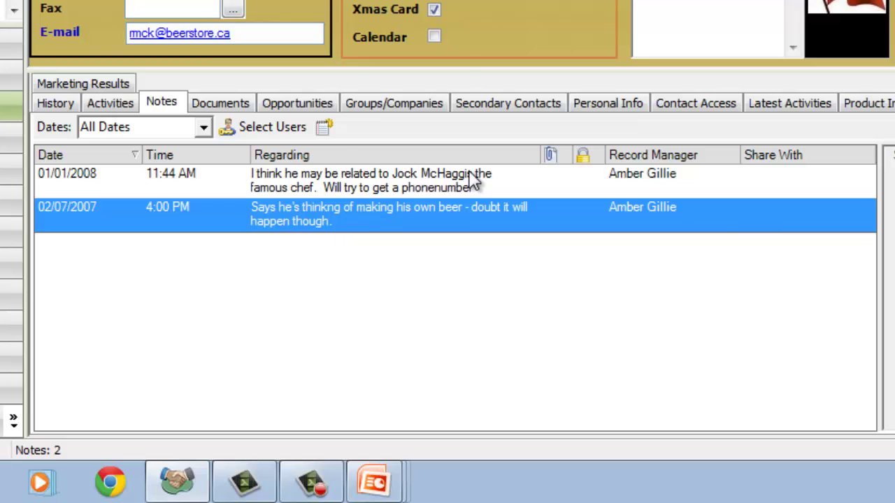
click(362, 179)
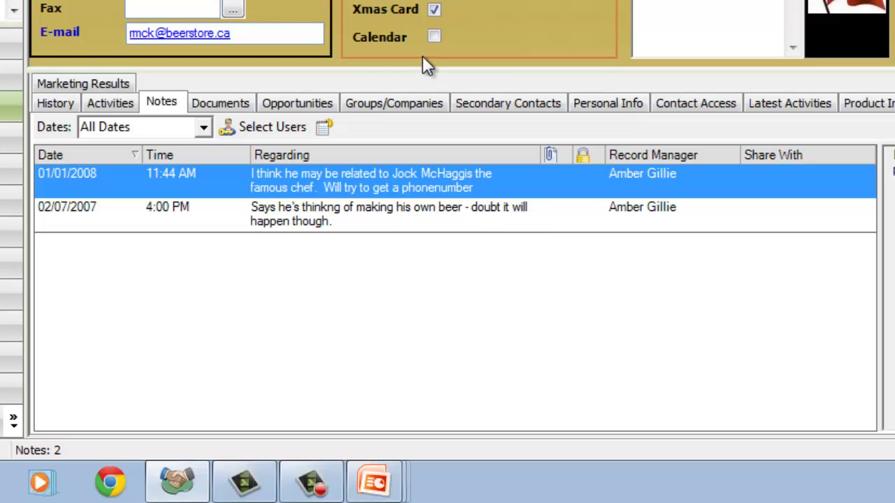
- Show the empty Documents list and preview the Add Document File/Shortcut options, then dismiss them
click(214, 105)
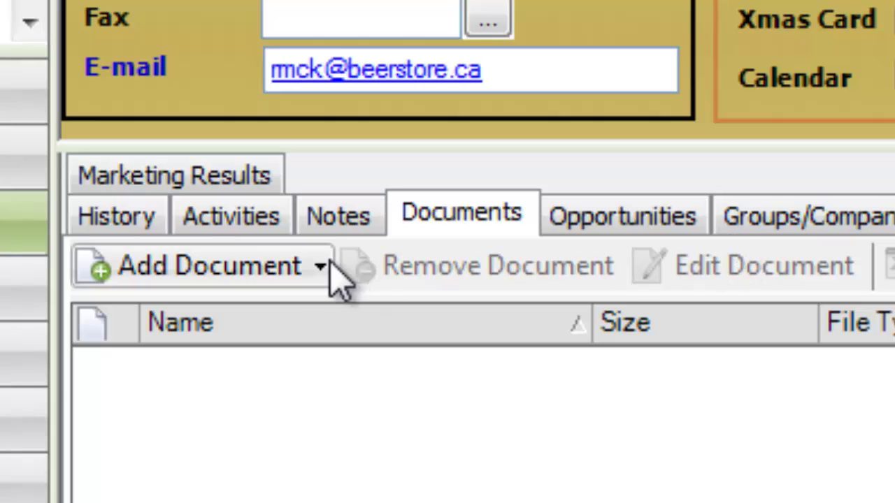
click(273, 276)
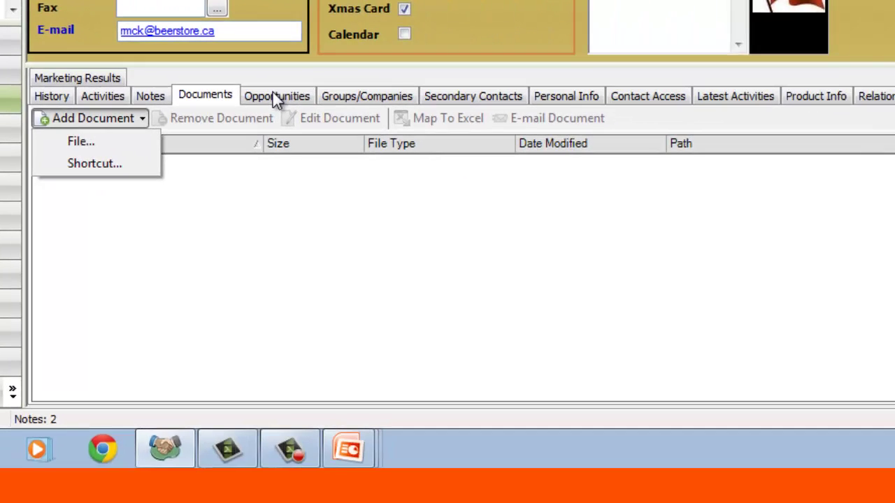
click(286, 165)
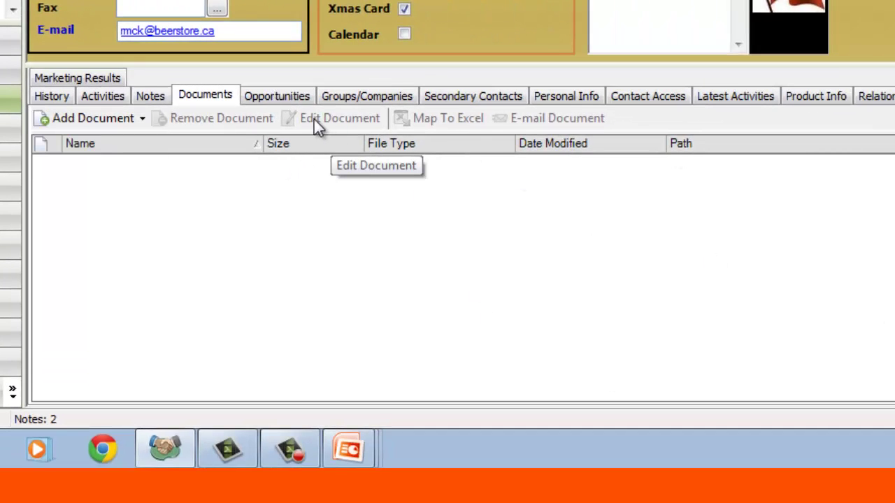
- Browse Opportunities, Groups/Companies, Secondary Contacts, Personal Info, Latest Activities and Relationships, then open the related brother's record
click(281, 96)
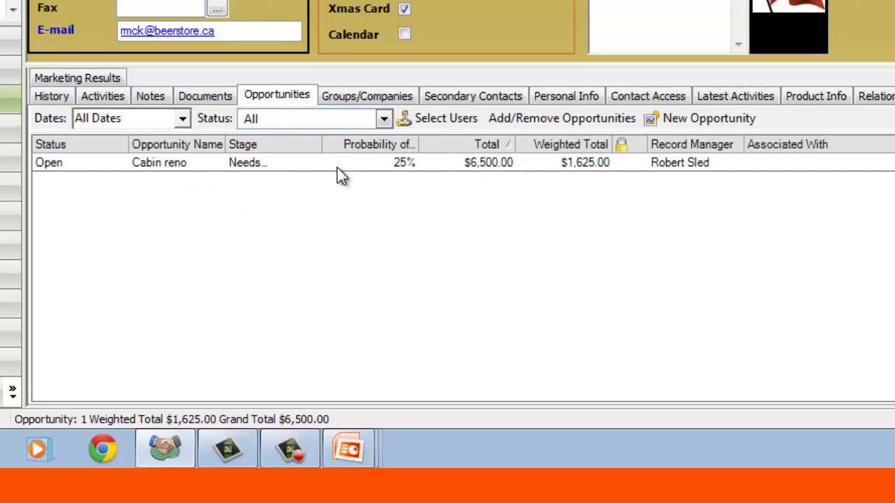
click(382, 93)
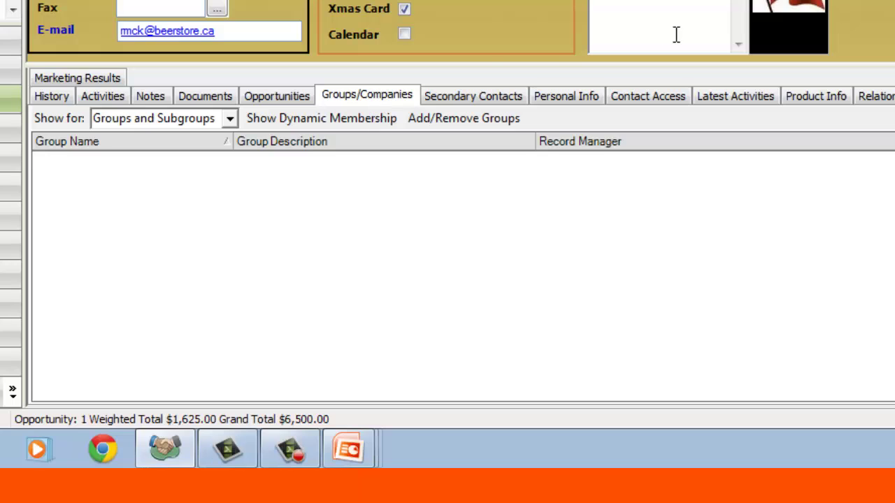
click(509, 99)
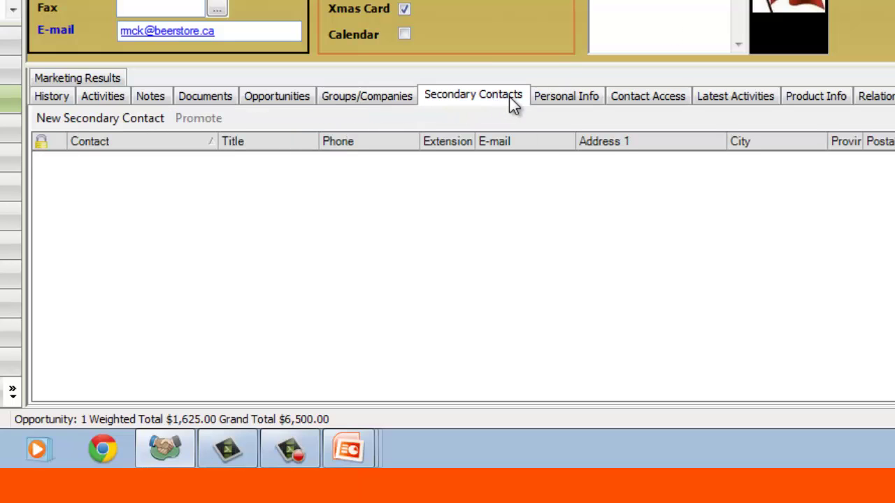
click(584, 98)
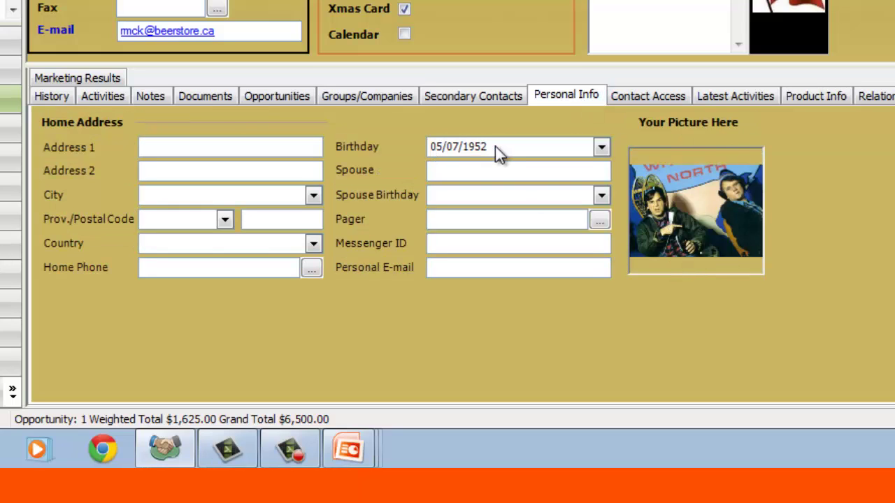
click(727, 98)
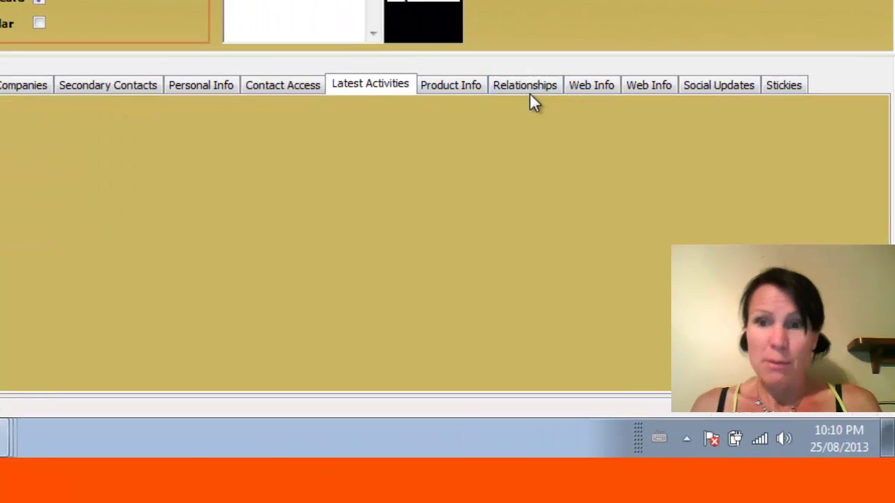
click(533, 88)
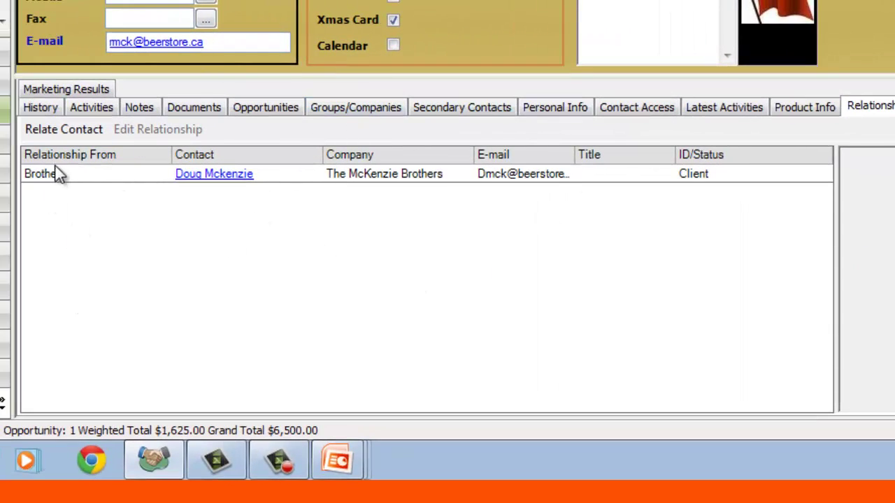
click(209, 176)
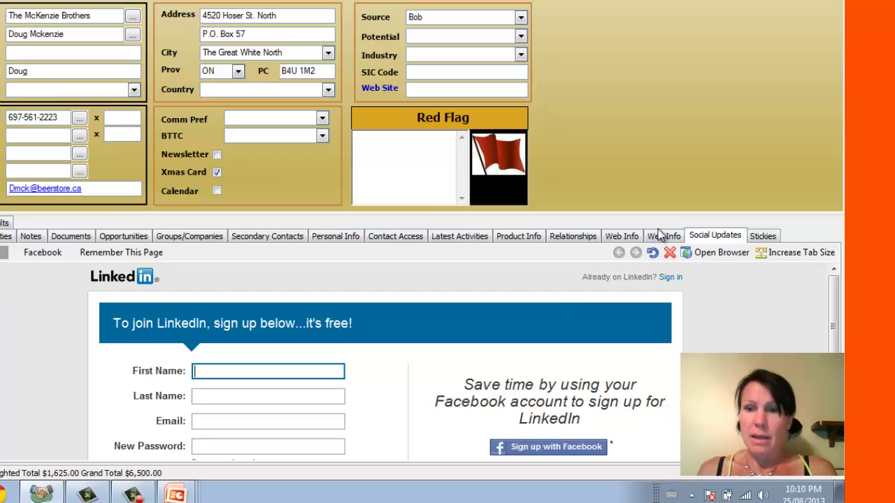
- Show Google Maps driving directions to the contact, enlarging the map briefly to focus destination B
click(663, 237)
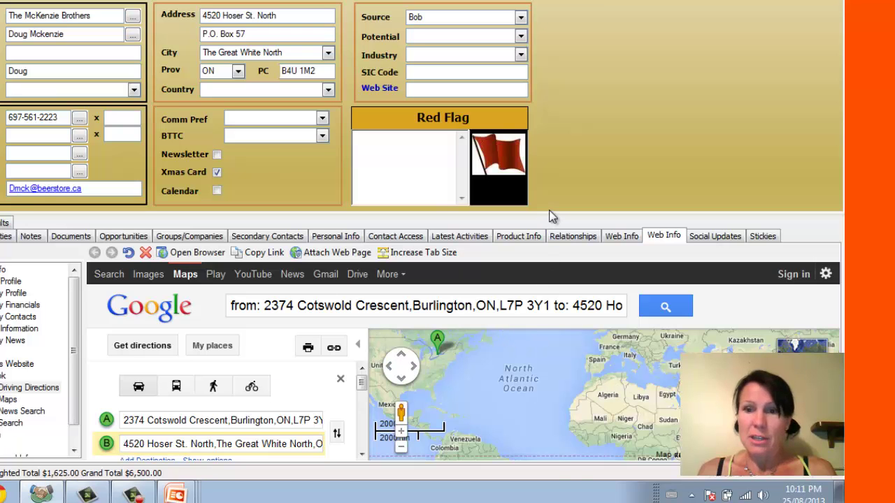
drag(548, 213, 475, 8)
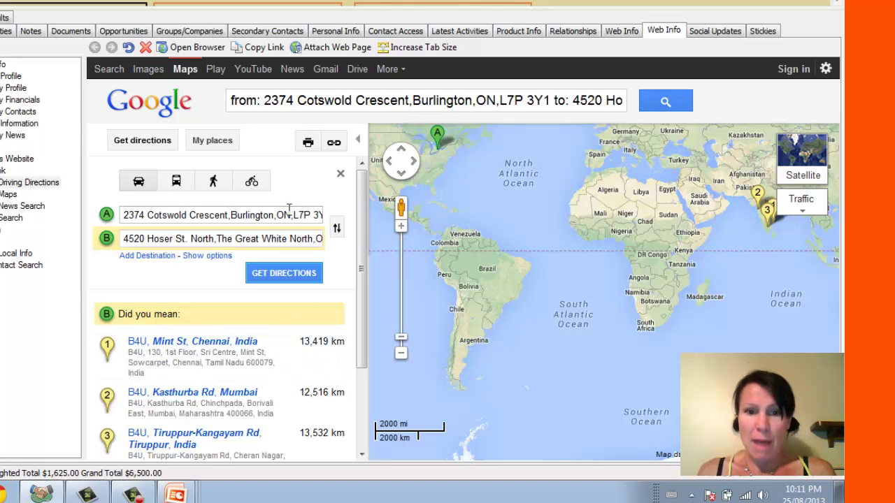
click(106, 239)
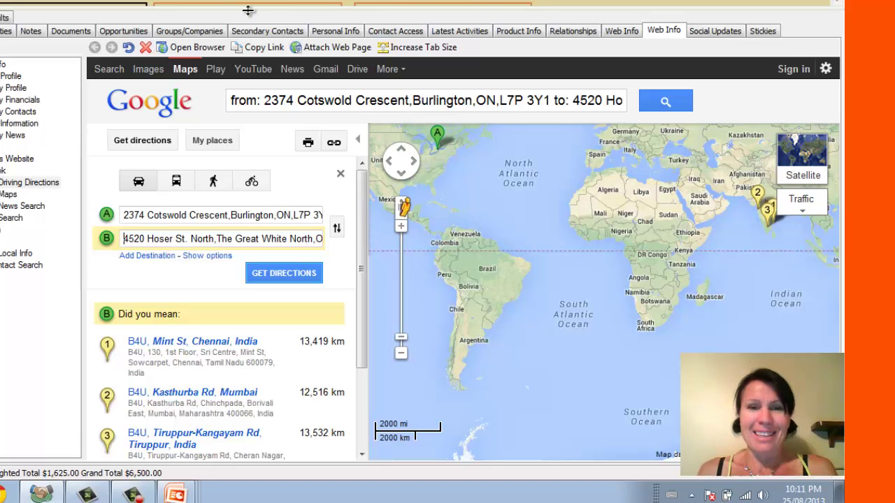
drag(248, 10, 248, 244)
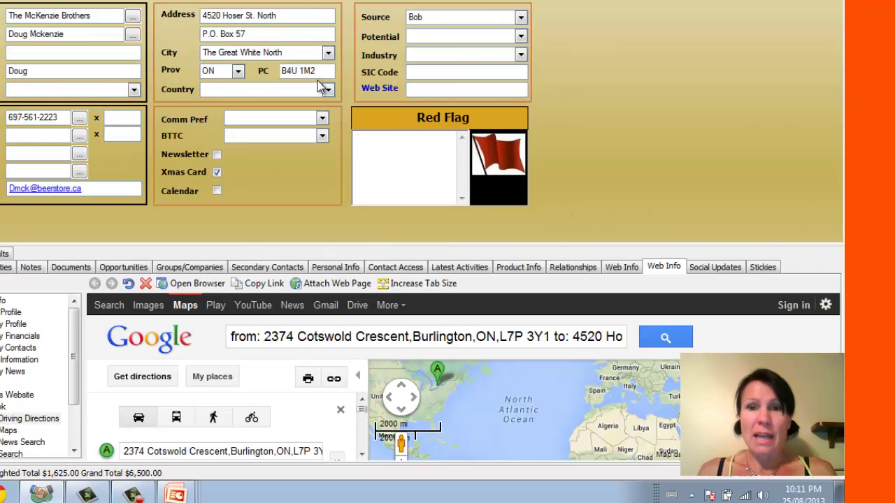
- Enter the Red Flag note "Don't get him started with the beer... you won't get rid of him"
click(435, 147)
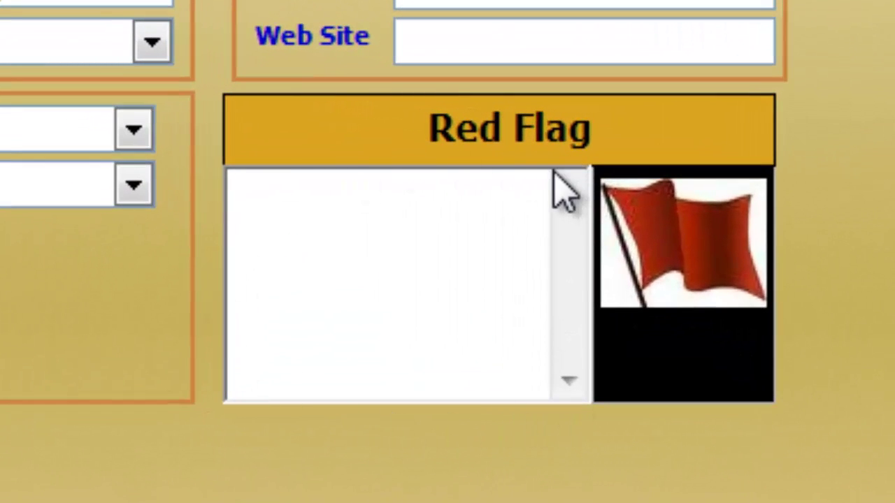
text(Don)
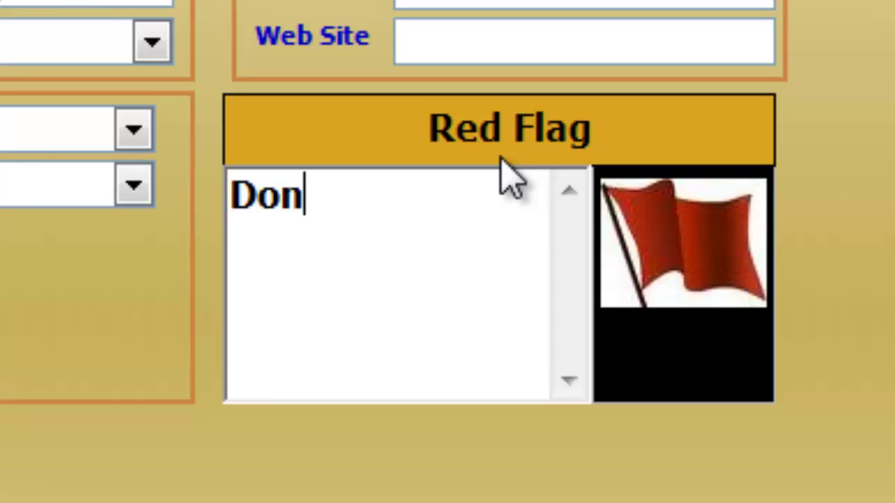
text('t get him star)
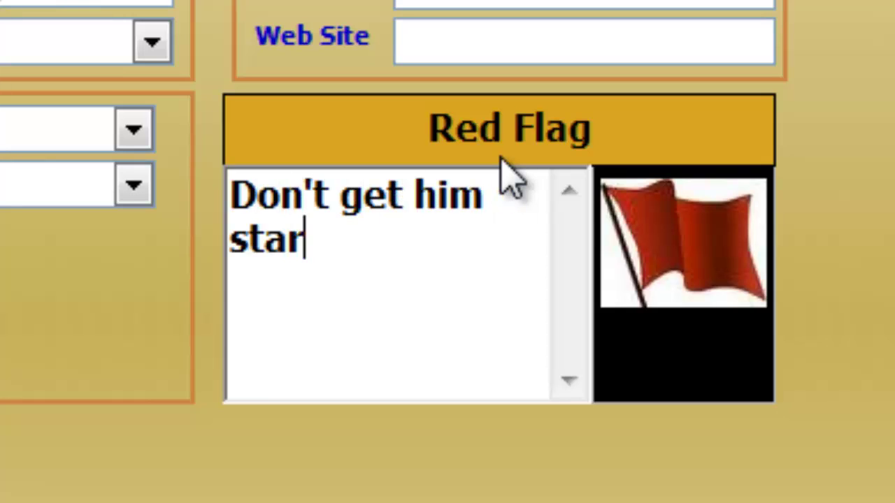
text(ted with the beer... )
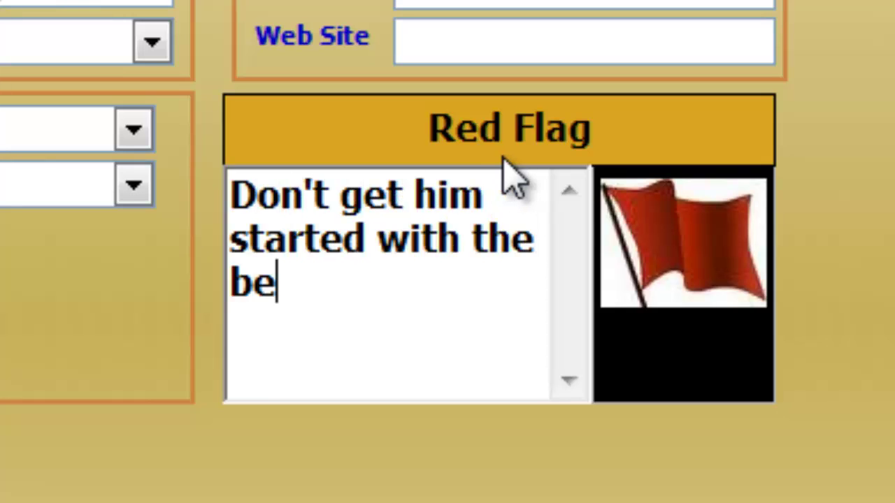
text(you won't get rid of him)
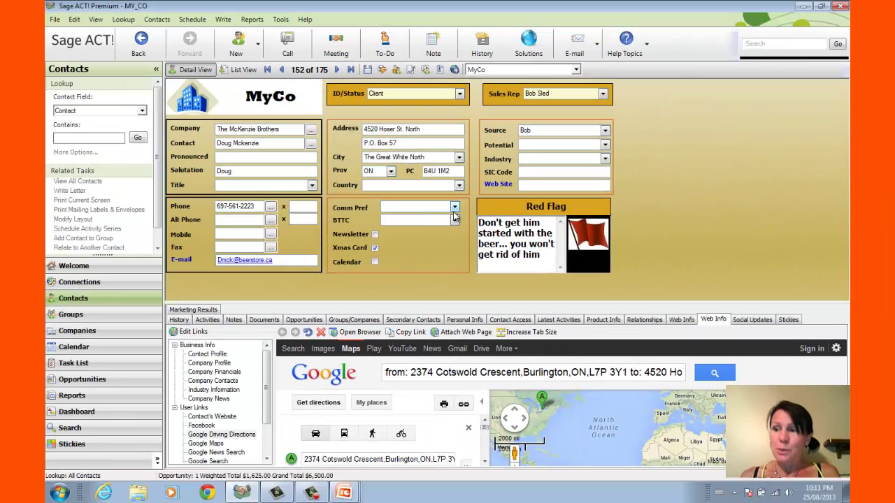
- Schedule a to-do dated 03/09/2013 regarding 'Print out a contract for upcoming year'
click(206, 321)
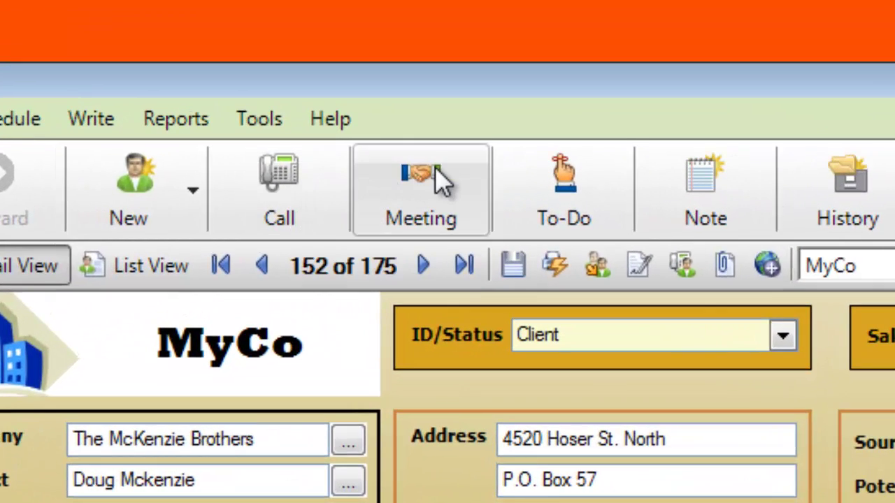
click(538, 208)
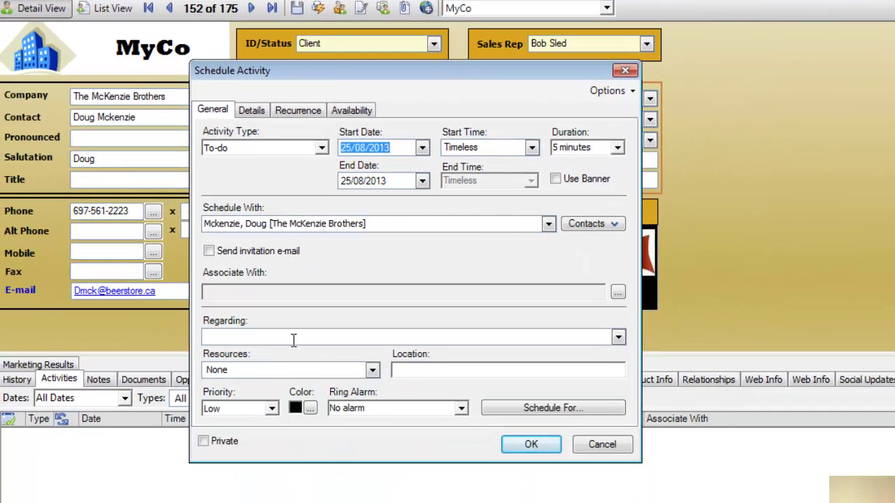
click(294, 339)
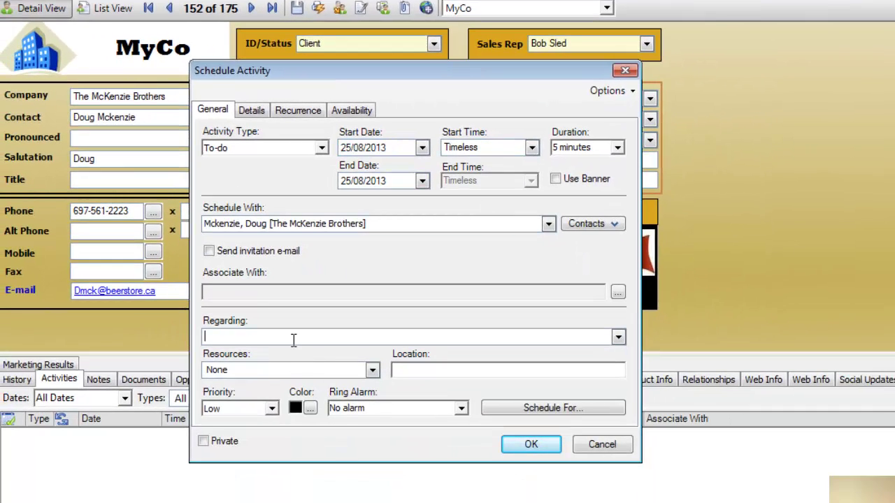
click(422, 148)
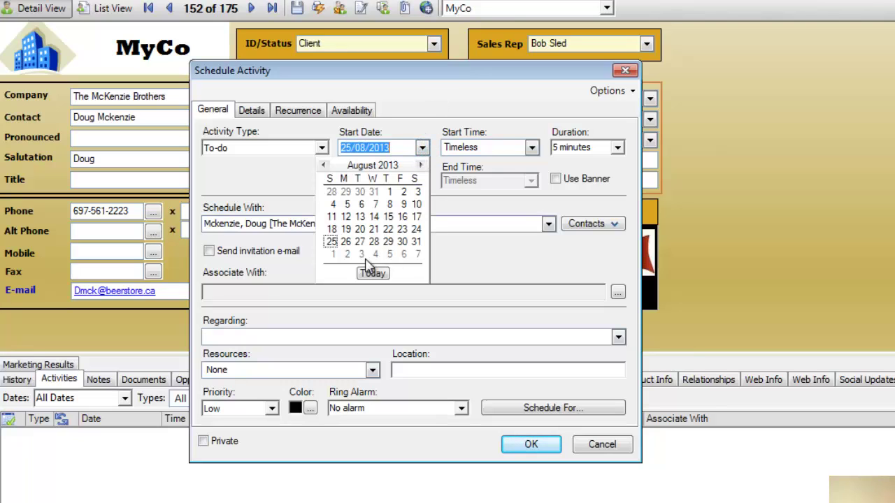
click(365, 260)
click(327, 338)
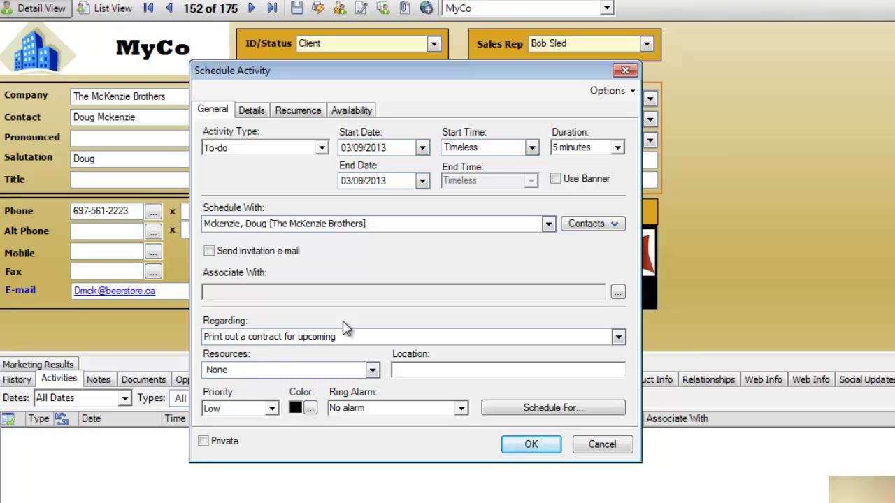
click(532, 446)
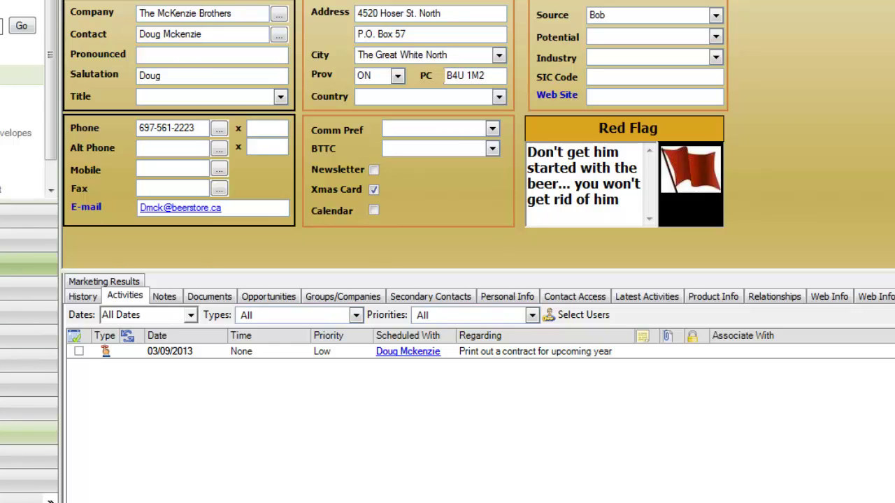
- Return to the contact's opportunities and bring up the Opportunity Reports submenu
click(258, 297)
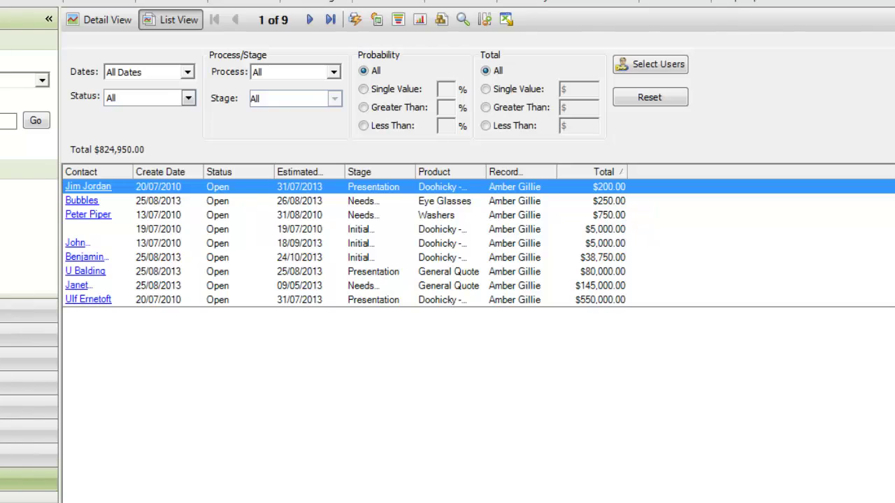
key(alt+r)
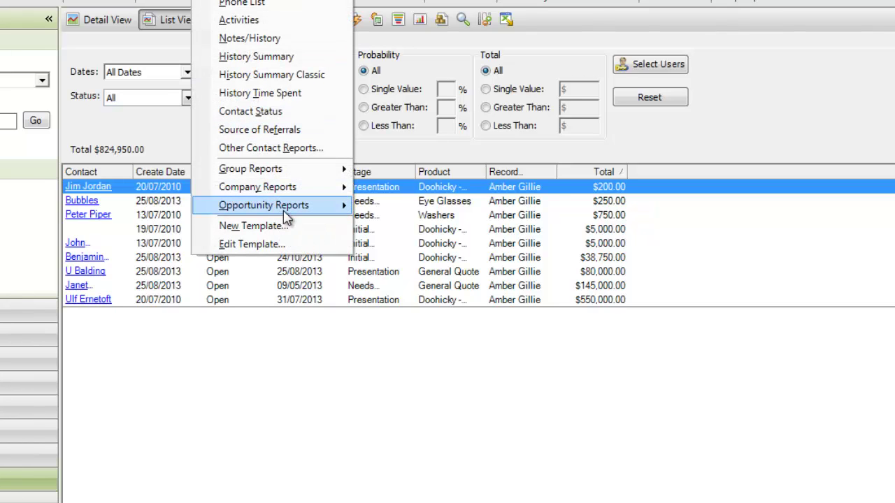
mouse_move(286, 214)
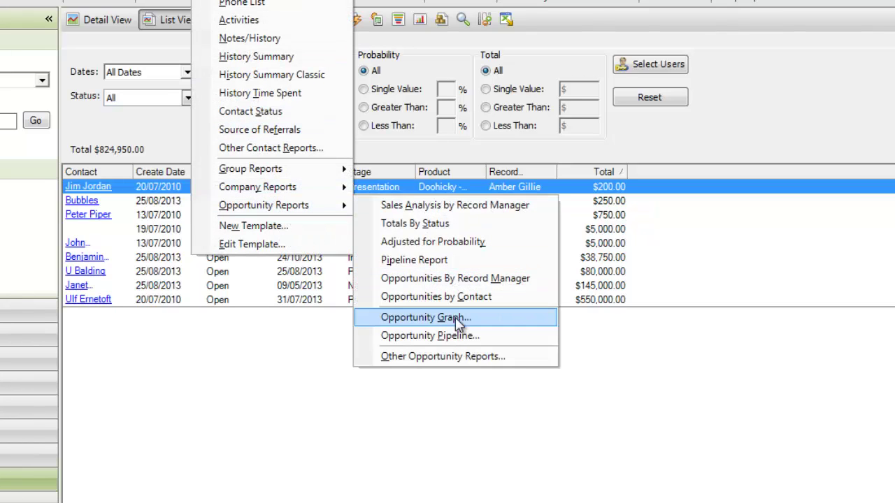
- Preview the Adjusted for Probability opportunities report with the date range set to All
click(437, 242)
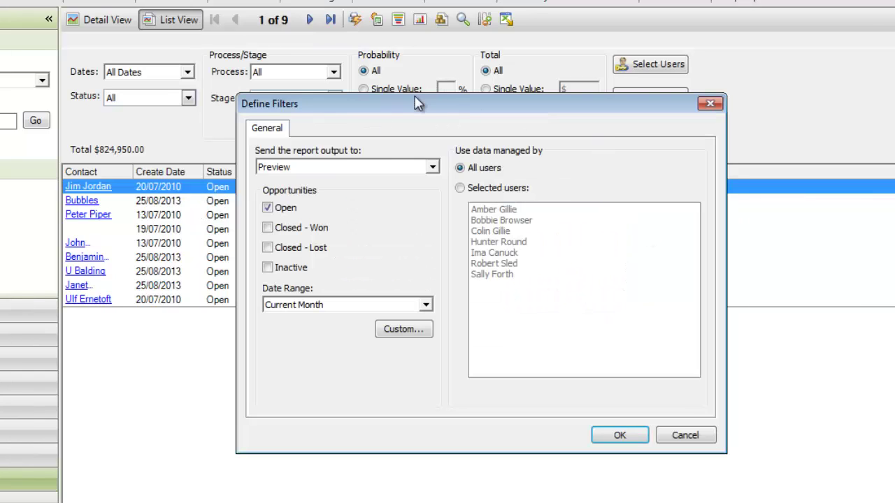
click(427, 305)
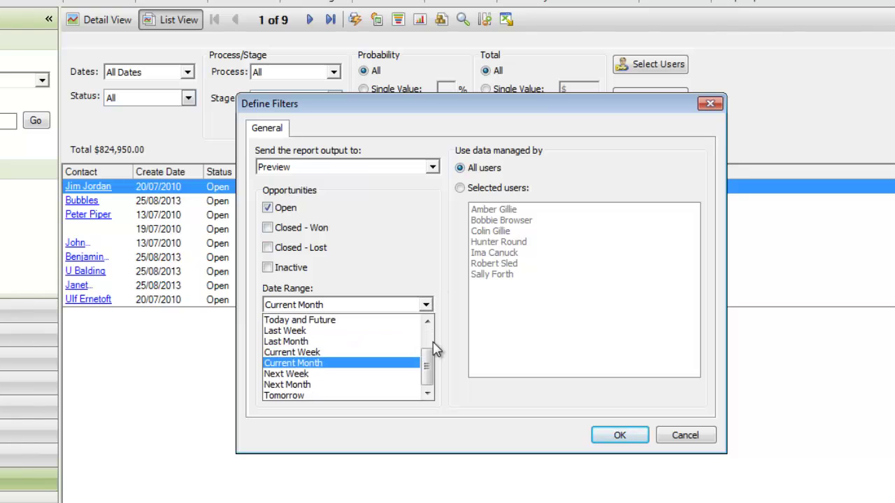
drag(430, 364, 429, 330)
click(286, 321)
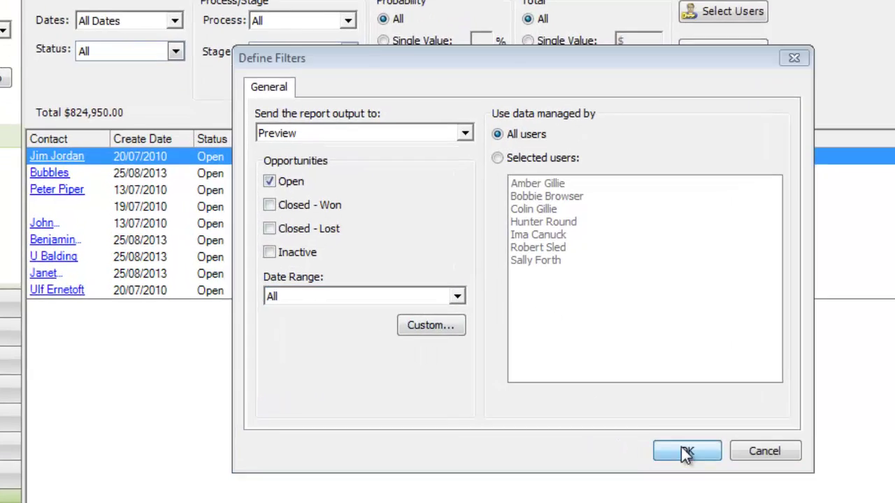
click(685, 451)
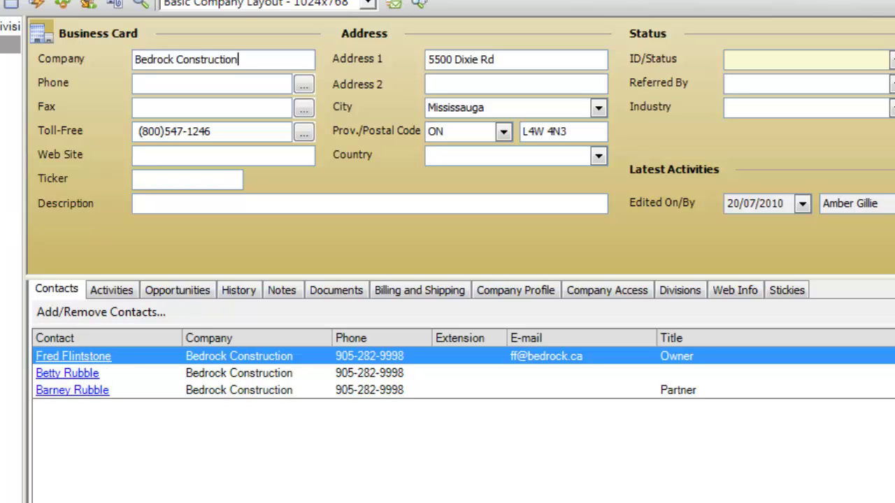
- Move to the Trailer Park Boys company, check its activities, then open its second contact
click(10, 98)
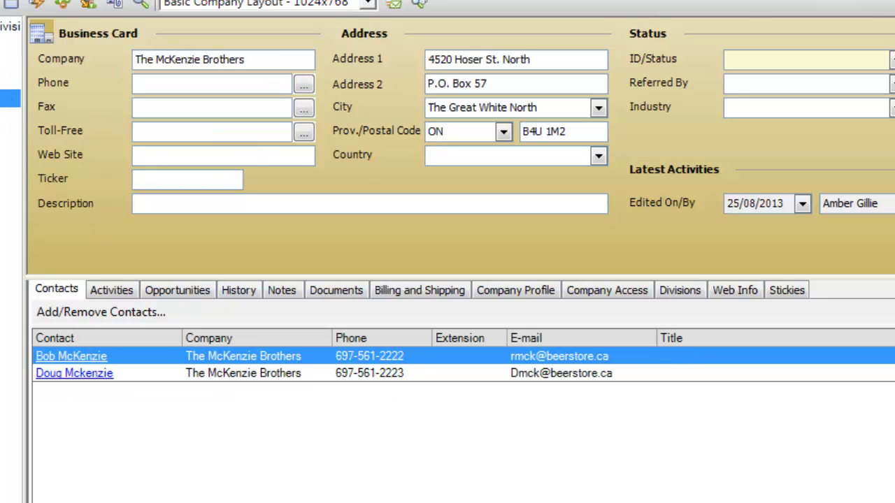
key(Down)
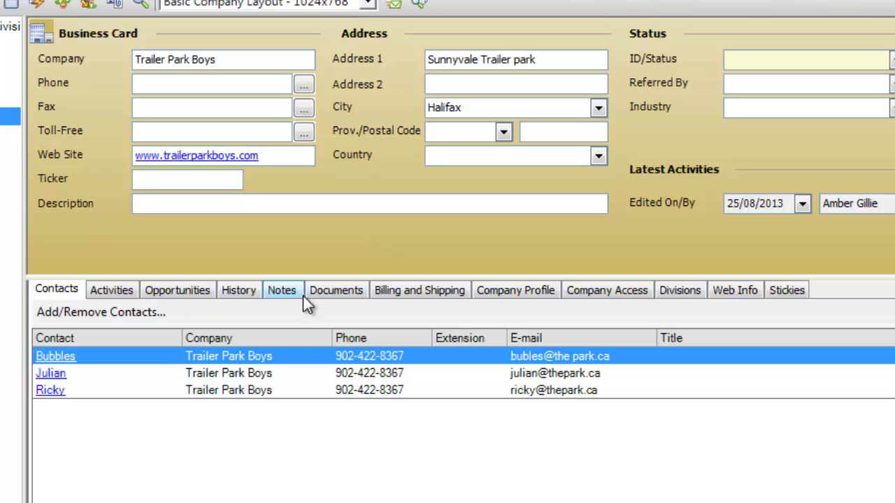
click(123, 293)
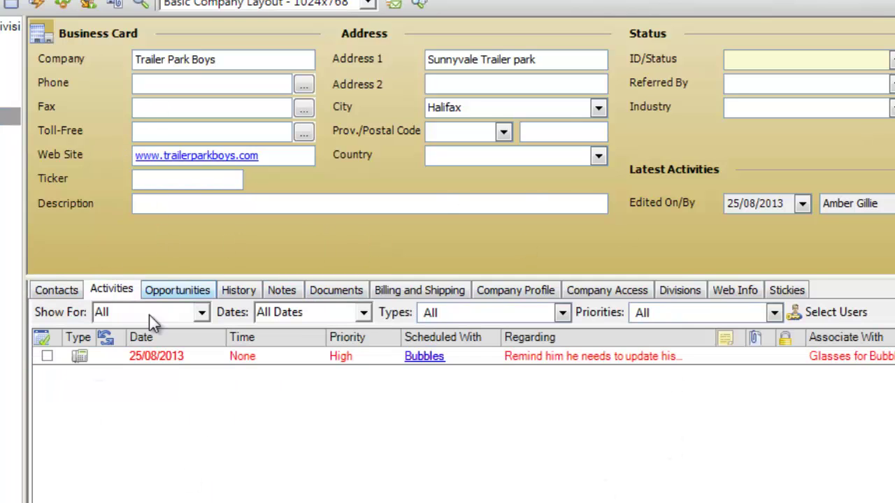
click(74, 297)
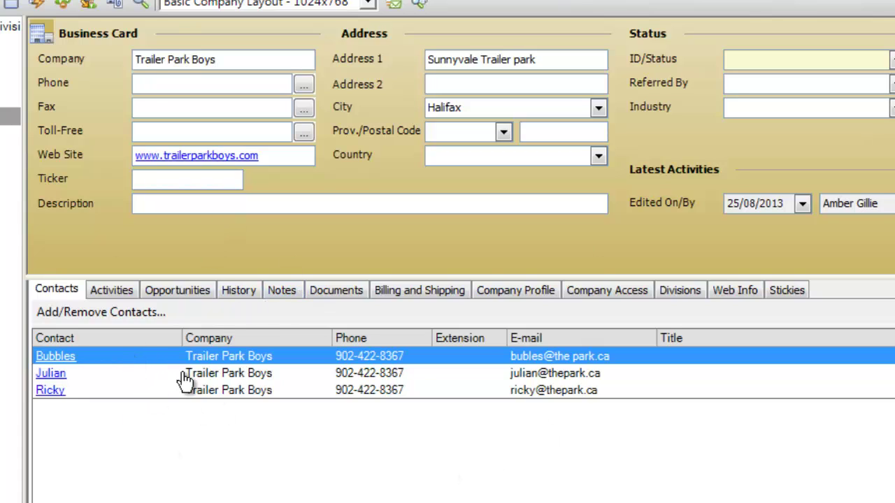
click(43, 377)
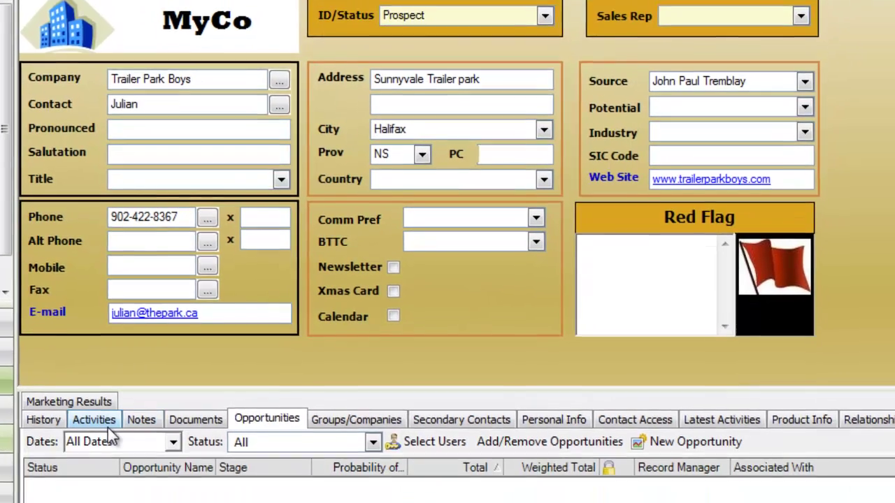
- Review the Trailer Park Boys contact's activities, then its personal info with picture and birthday fields
click(97, 490)
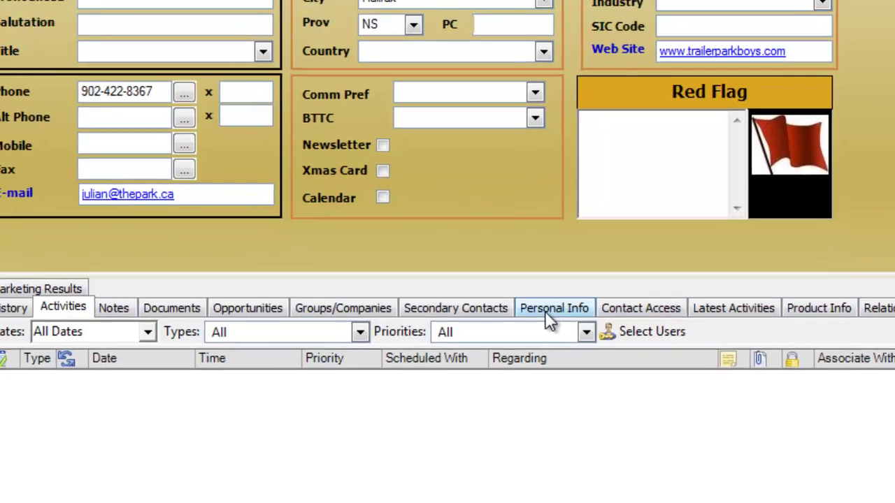
click(545, 328)
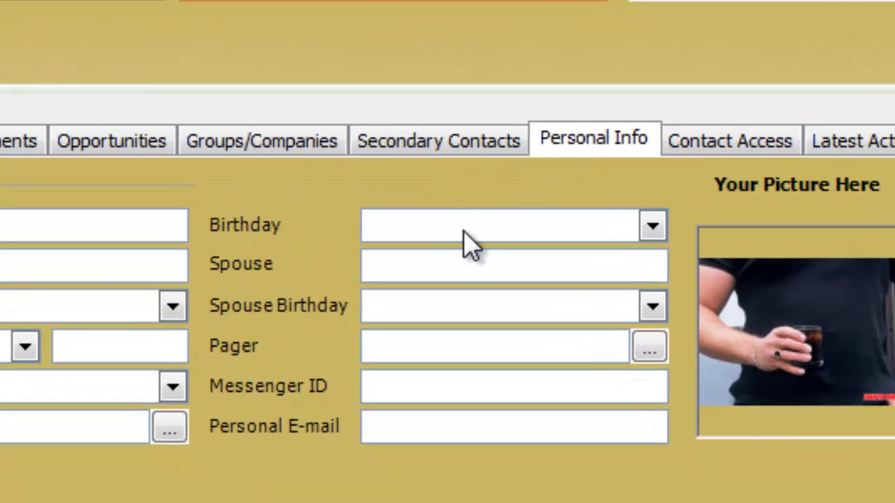
- Look up contacts with birthdays within the next 7 days and cancel the merge prompt
right_click(465, 236)
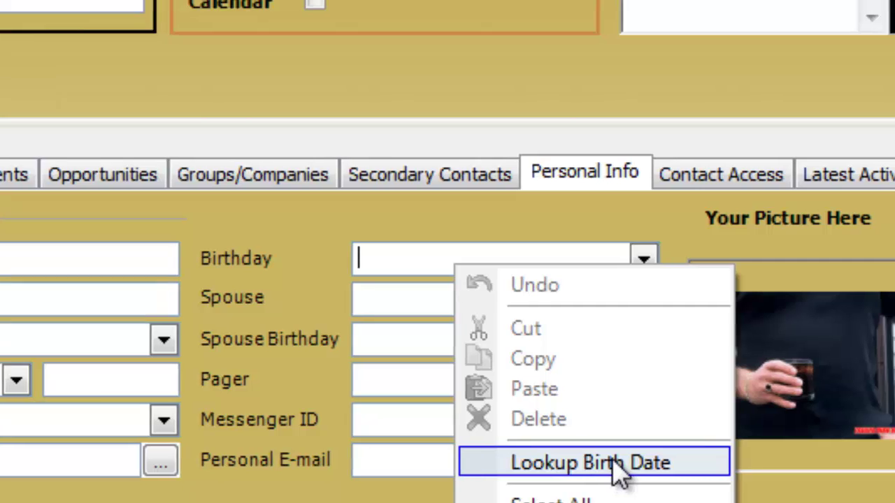
click(621, 435)
click(569, 116)
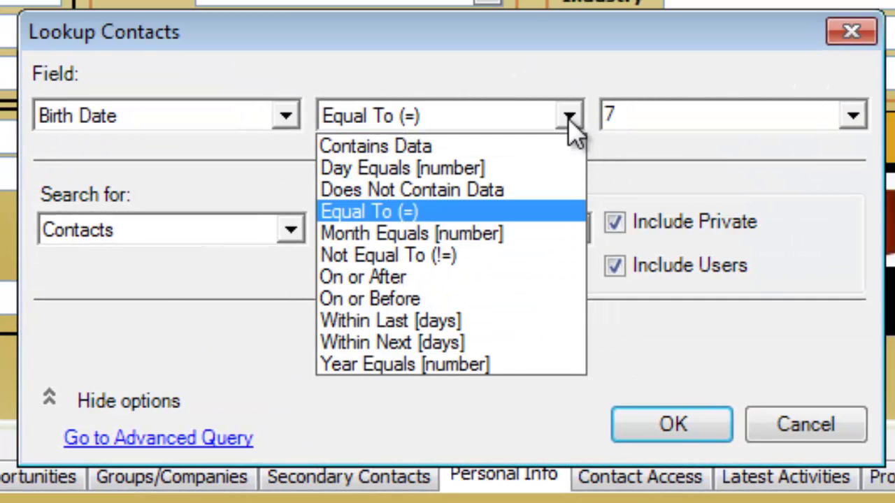
click(492, 342)
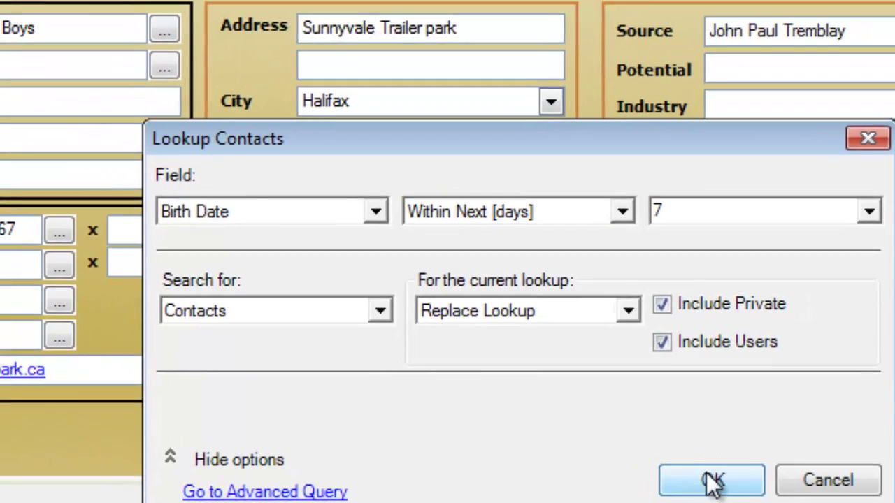
click(673, 427)
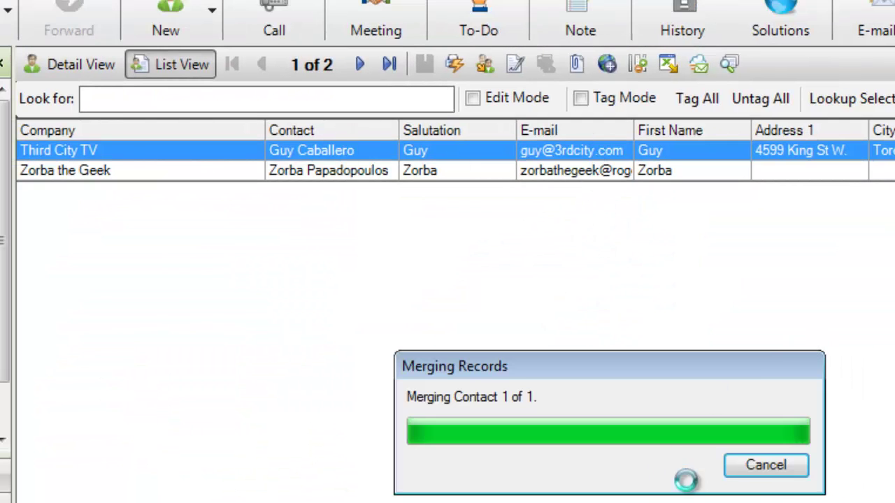
click(769, 467)
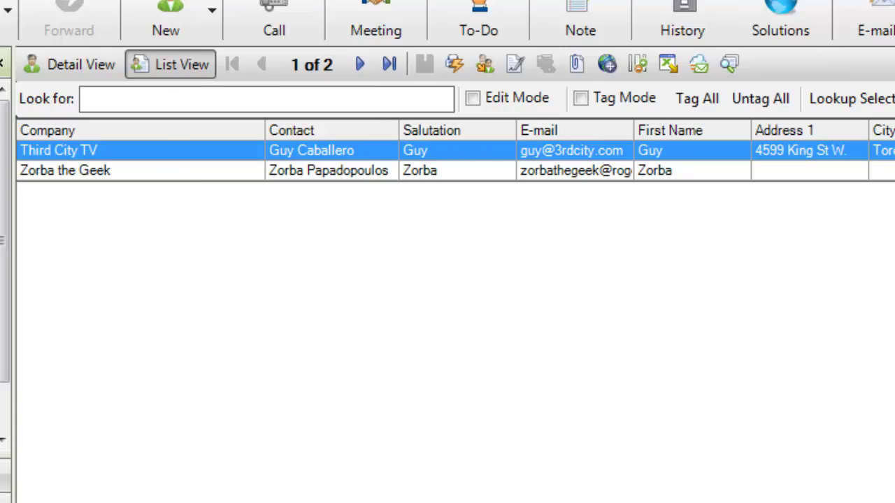
- Write an e-mail to the two birthday contacts from the Birthday Email template
click(138, 0)
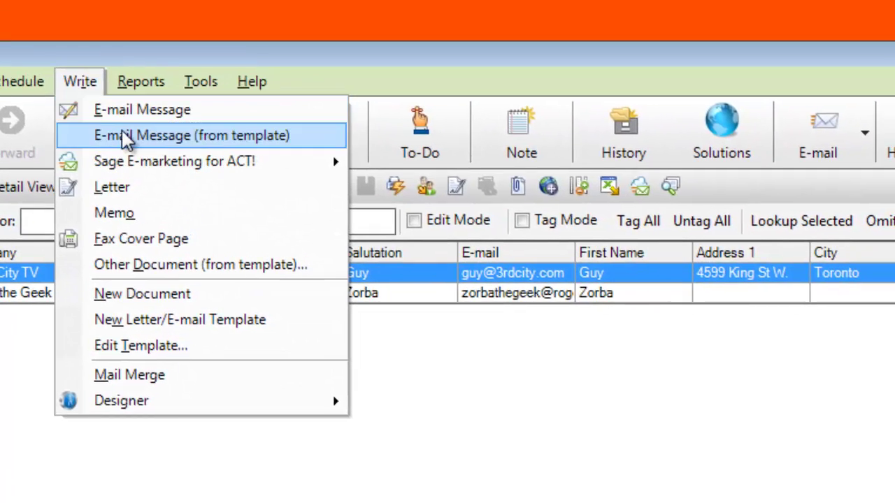
click(187, 16)
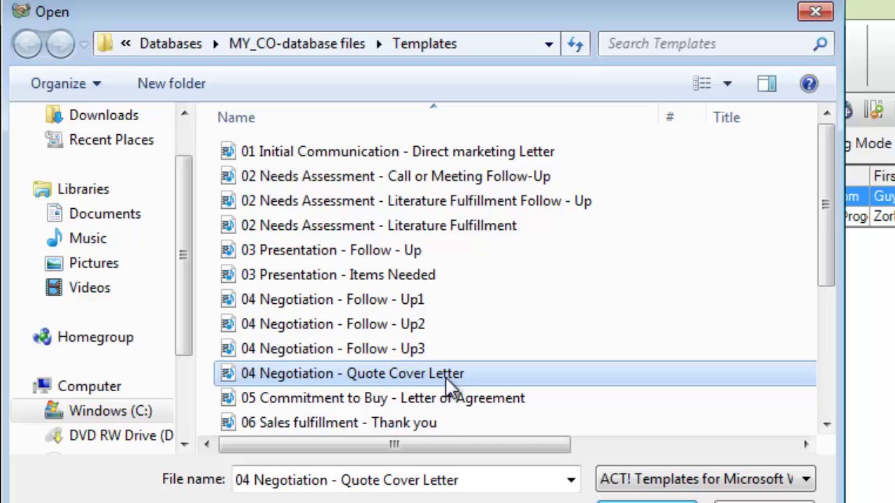
key(b)
double_click(371, 224)
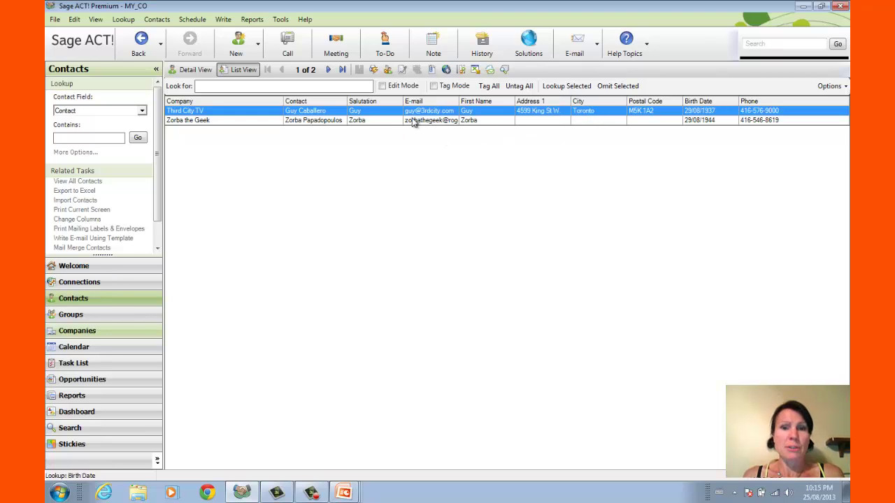
- Open Third City TV's detail record and start a Lookup ID/Status for contacts containing Employee
click(77, 314)
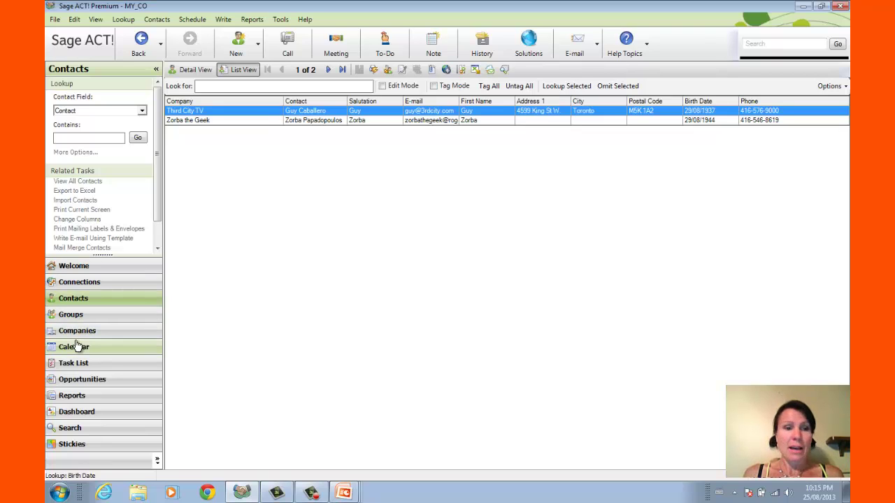
click(195, 70)
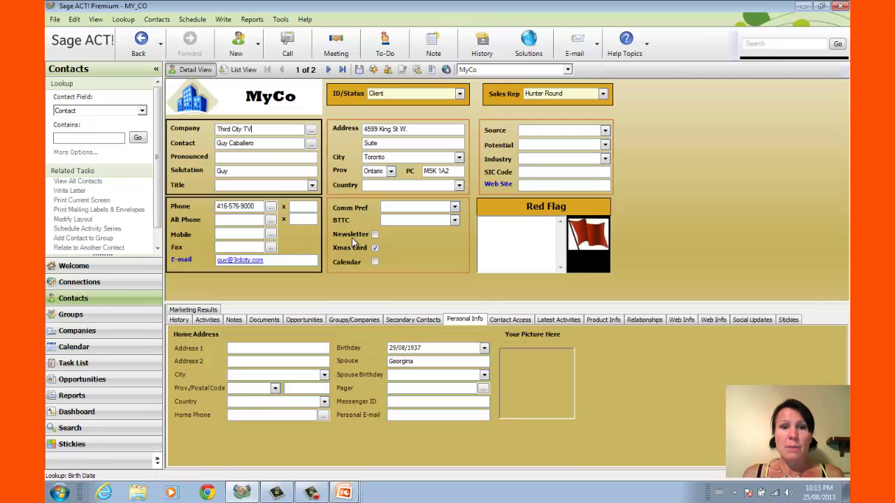
right_click(386, 94)
click(427, 158)
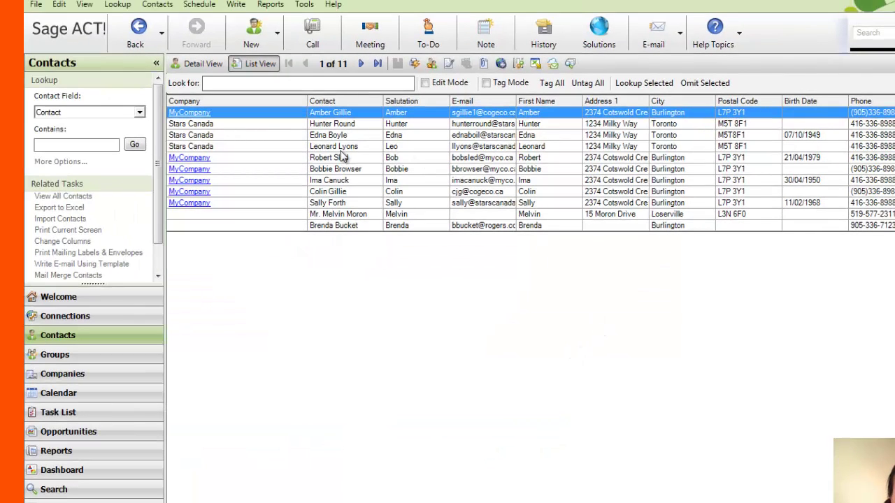
- Attach employment arrangement.pdf to the Stars Canada sales representative's documents and open it
double_click(371, 147)
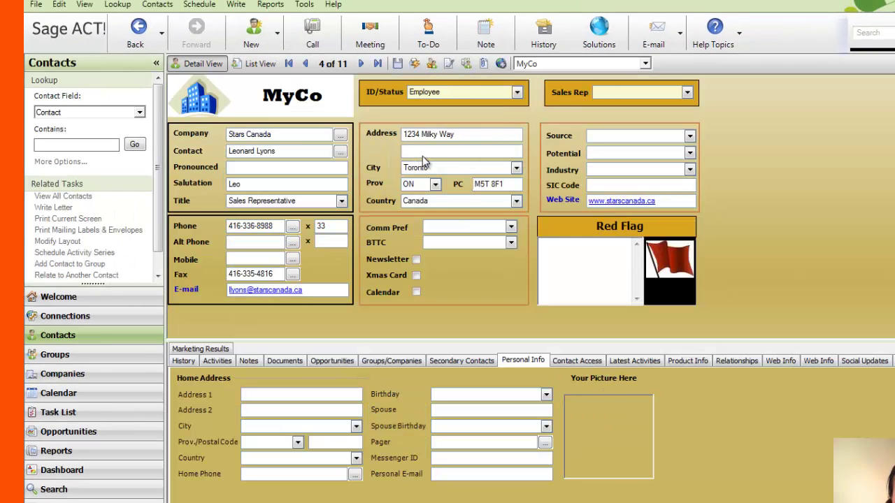
click(285, 361)
click(204, 375)
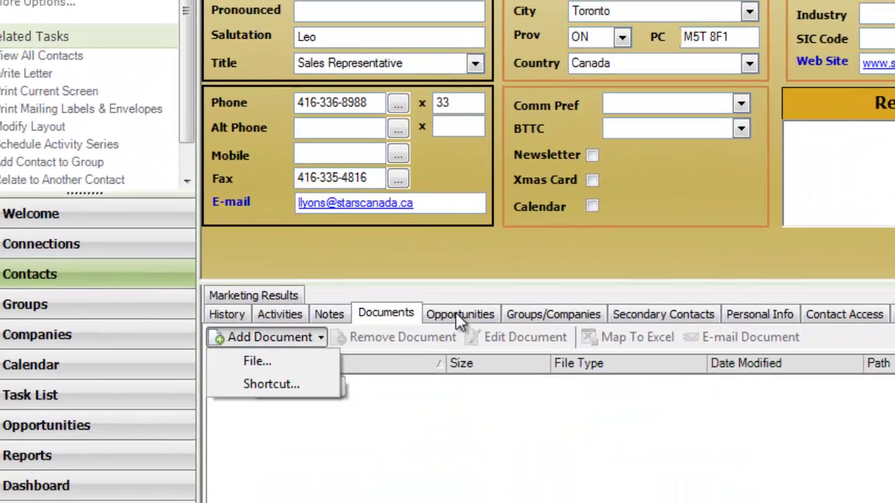
click(293, 358)
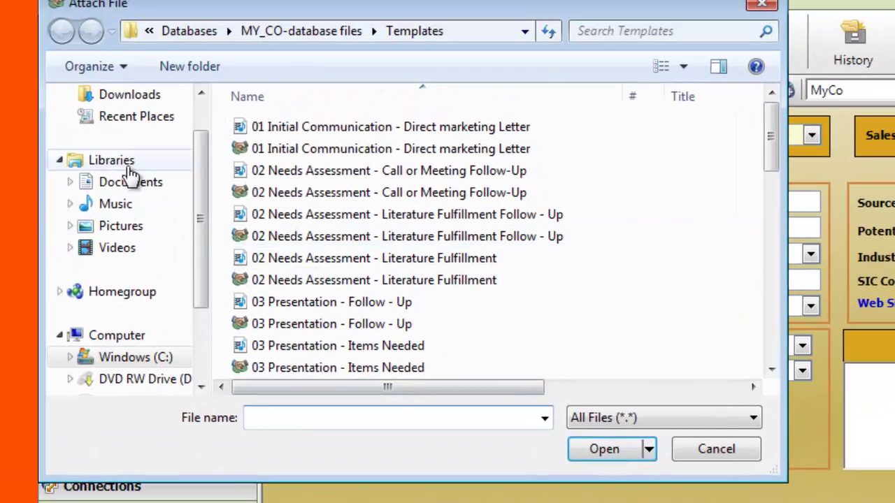
click(151, 187)
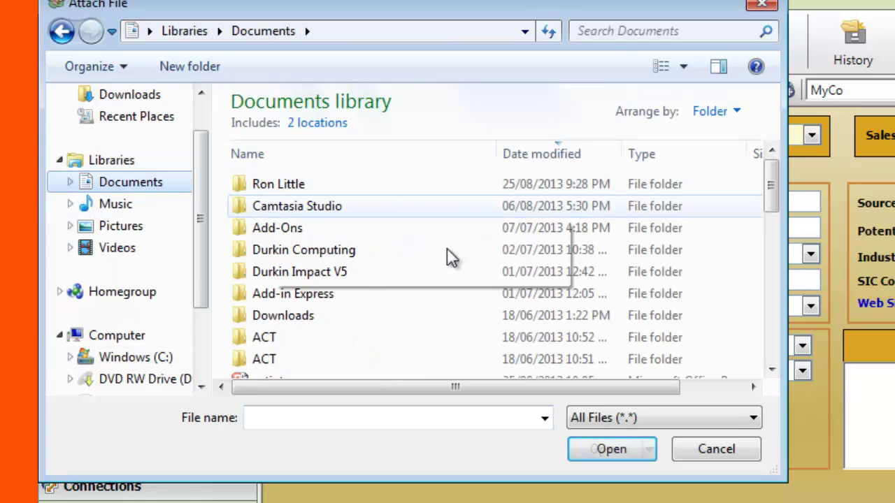
scroll(778, 293, down, 3)
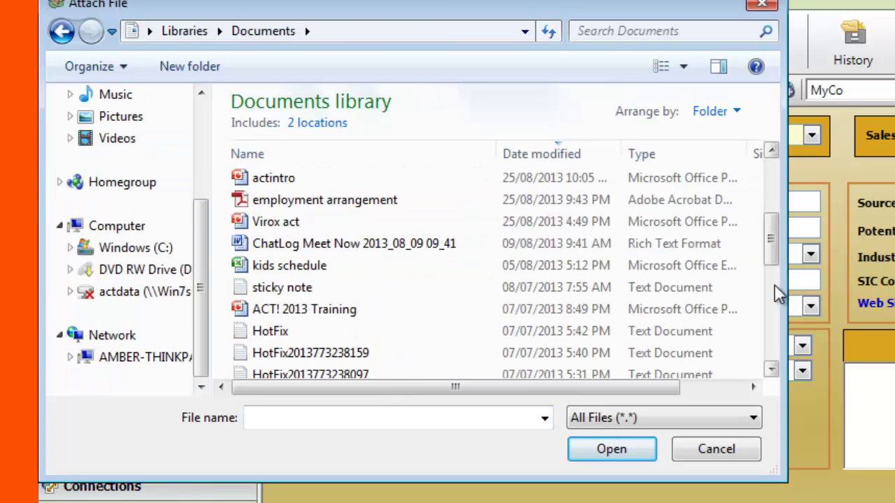
double_click(390, 201)
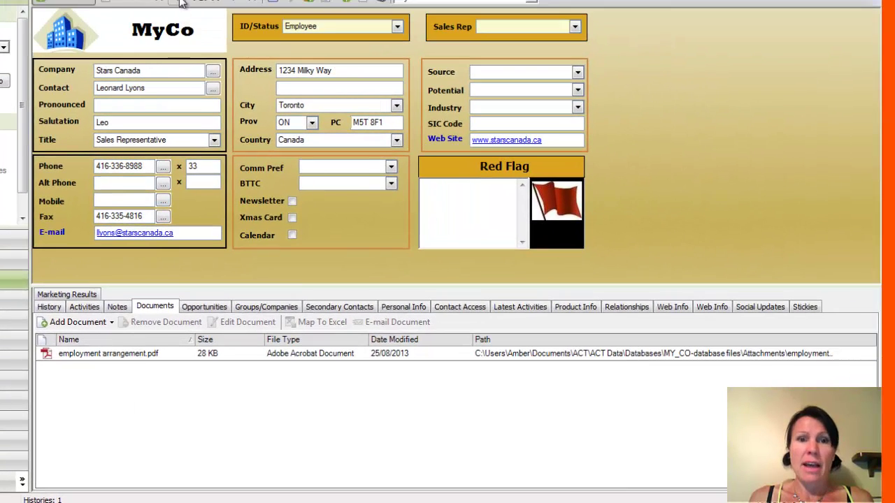
double_click(139, 355)
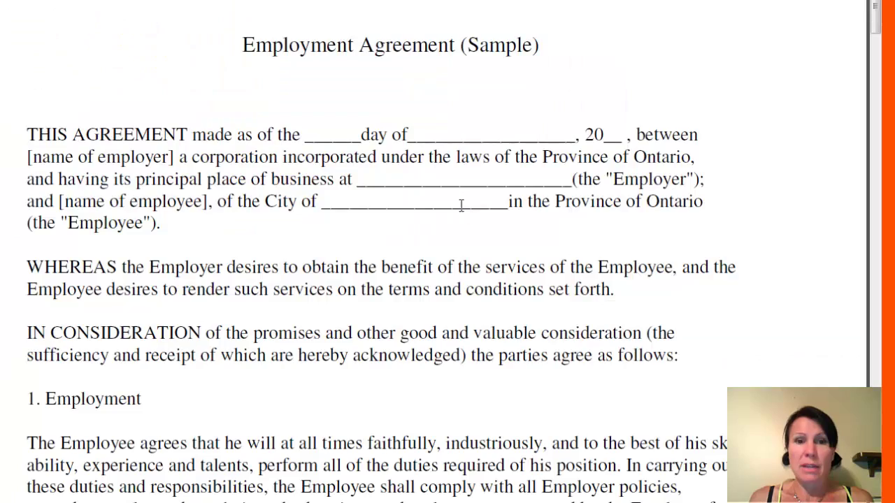
scroll(461, 205, down, 10)
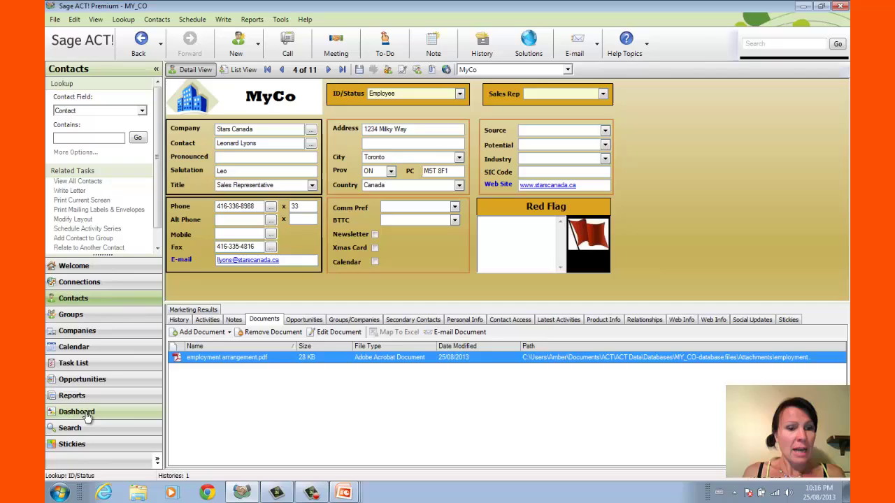
- Switch to the ACT! Default Dashboard and view the Bubbles call details without changing them
click(78, 412)
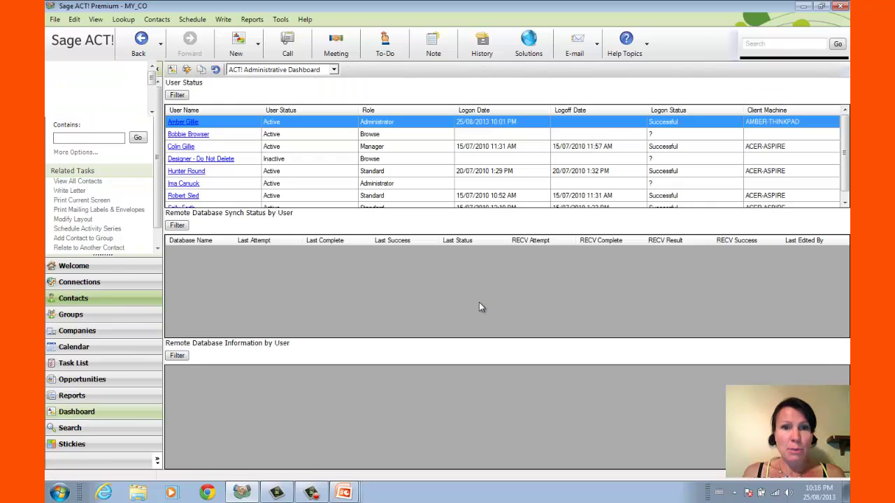
click(334, 71)
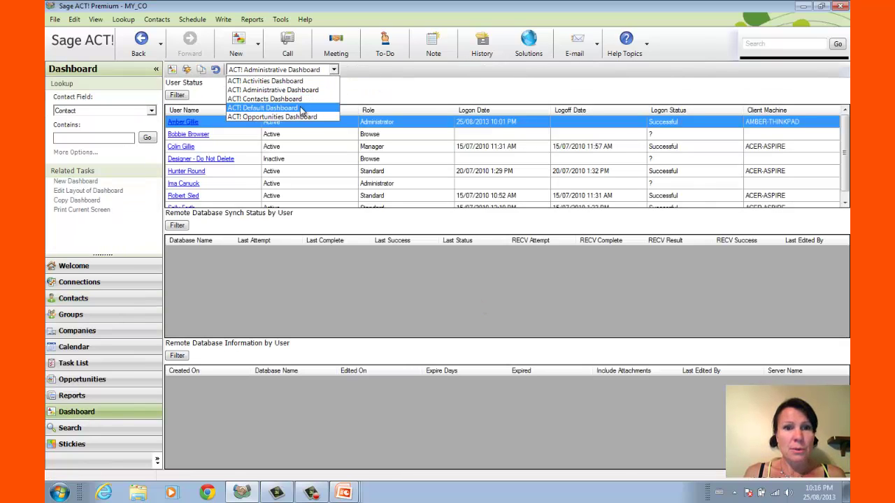
click(302, 108)
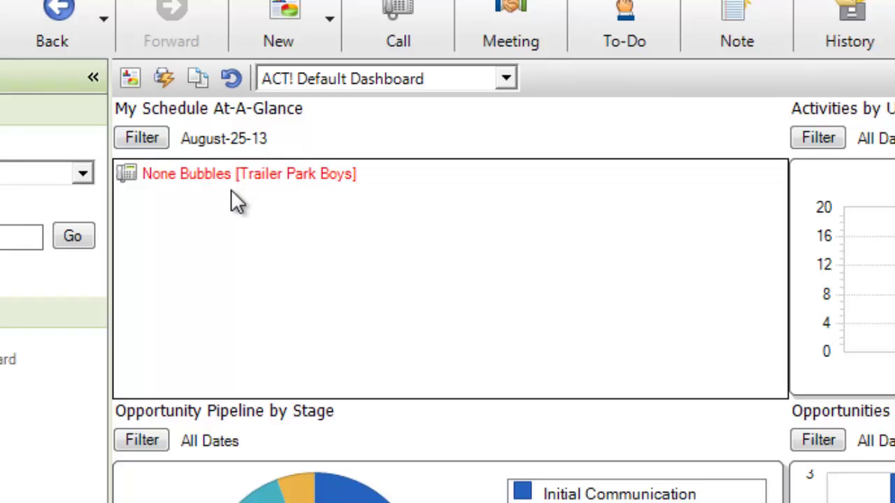
click(190, 179)
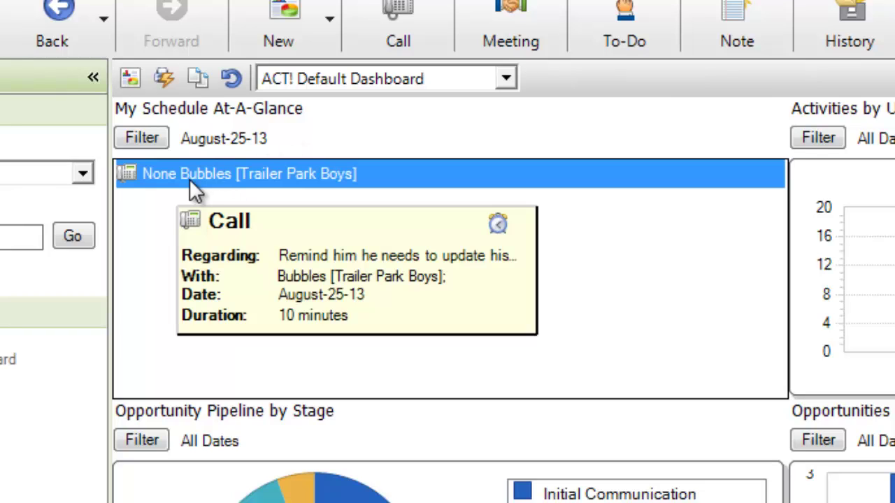
double_click(233, 185)
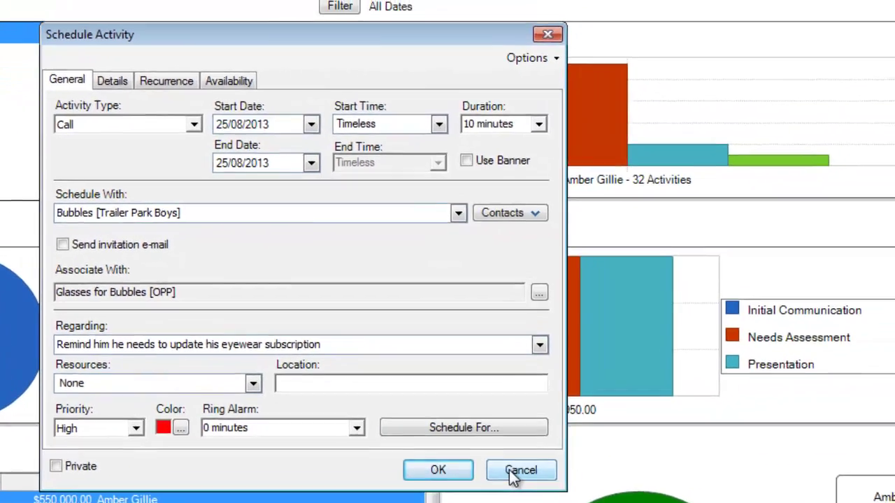
click(556, 449)
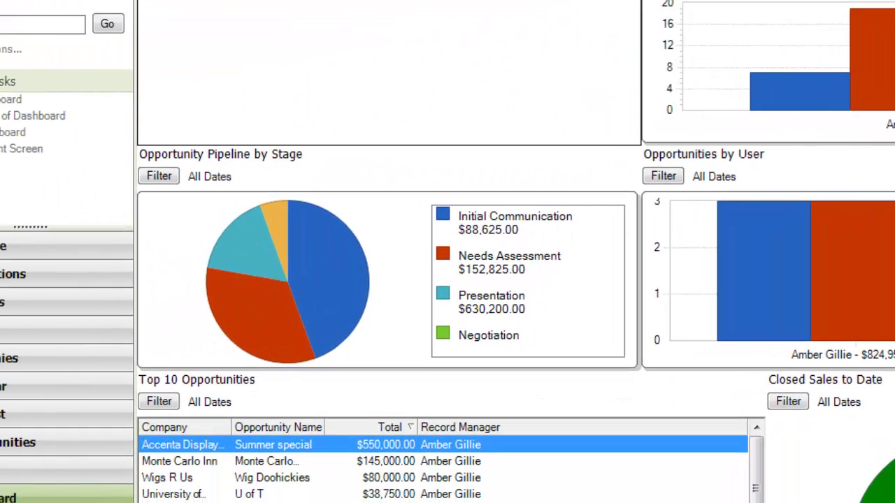
- Filter the Activities by User chart to a chosen date range
click(611, 100)
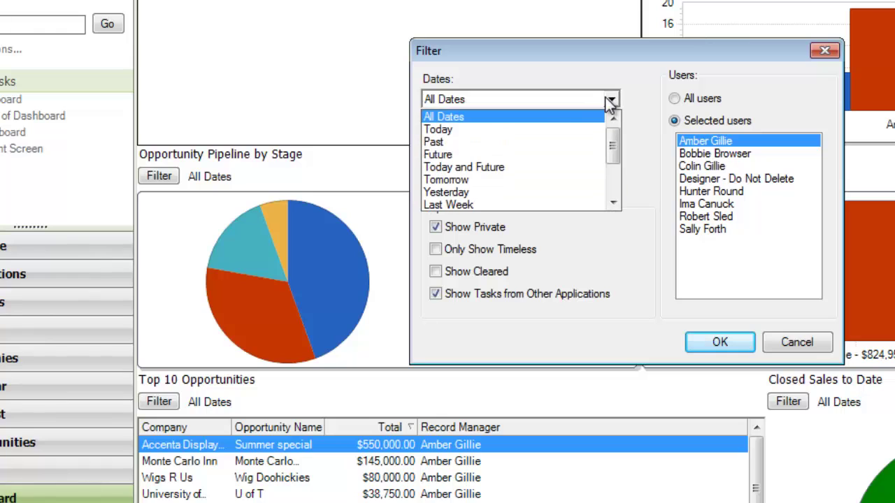
click(510, 168)
click(738, 340)
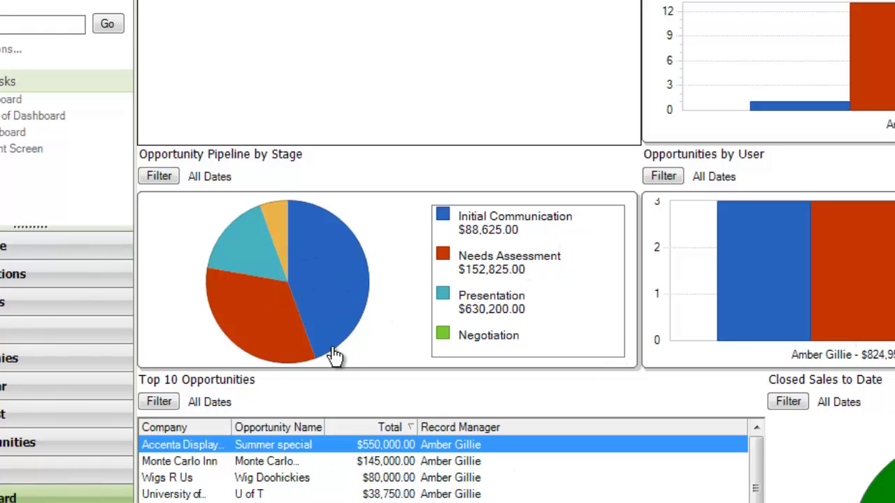
- Drill into the 8 Initial Communication opportunities ($88,625.00), then return to the Default Dashboard
click(340, 326)
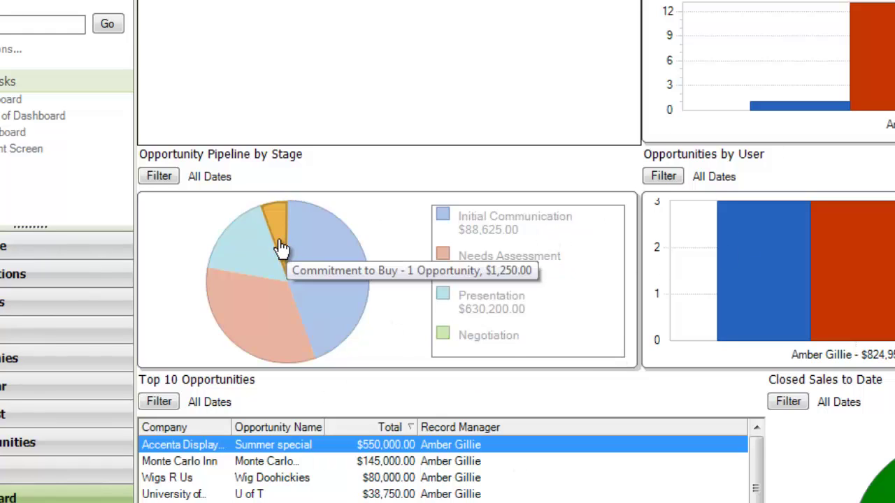
click(344, 300)
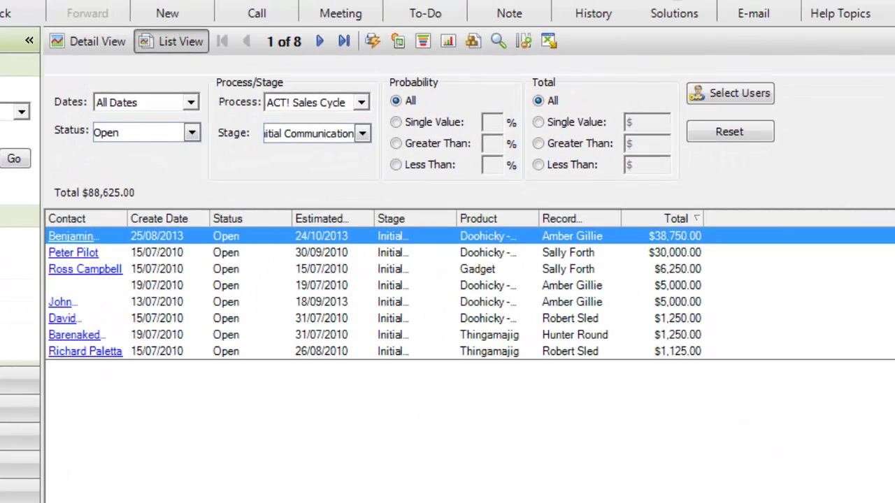
key(alt+Left)
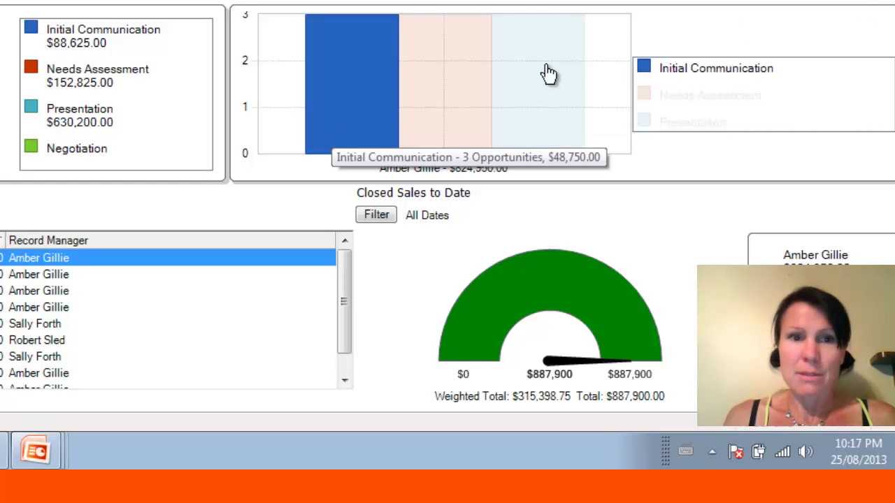
- Show the calendar in Monthly view, page forward six months, then return to August 2013
click(42, 118)
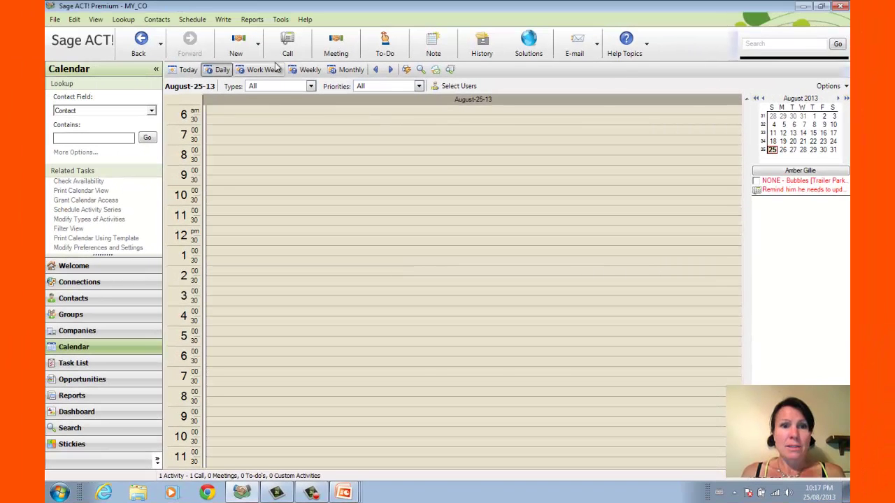
click(351, 69)
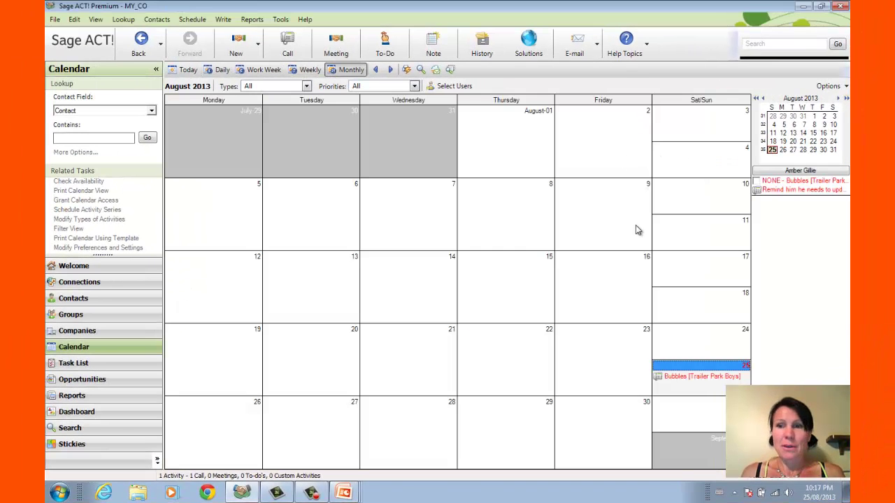
click(837, 100)
click(837, 100)
click(837, 100)
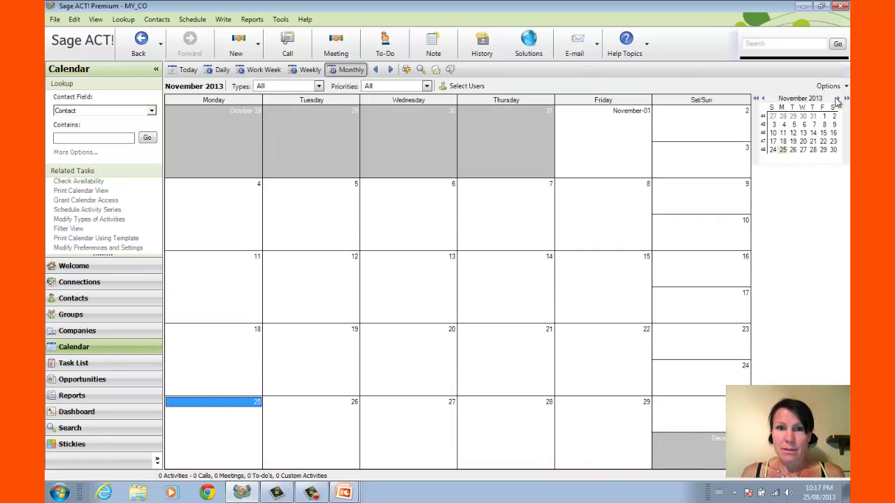
click(837, 100)
click(836, 100)
click(836, 100)
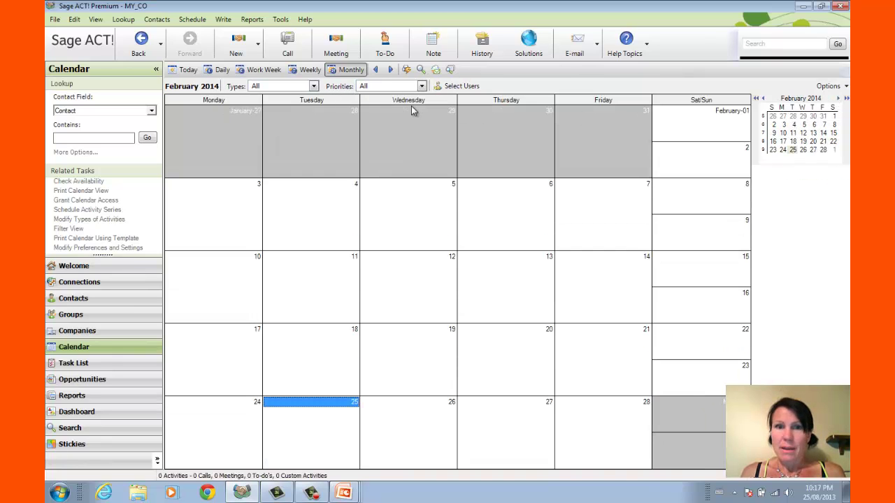
click(194, 71)
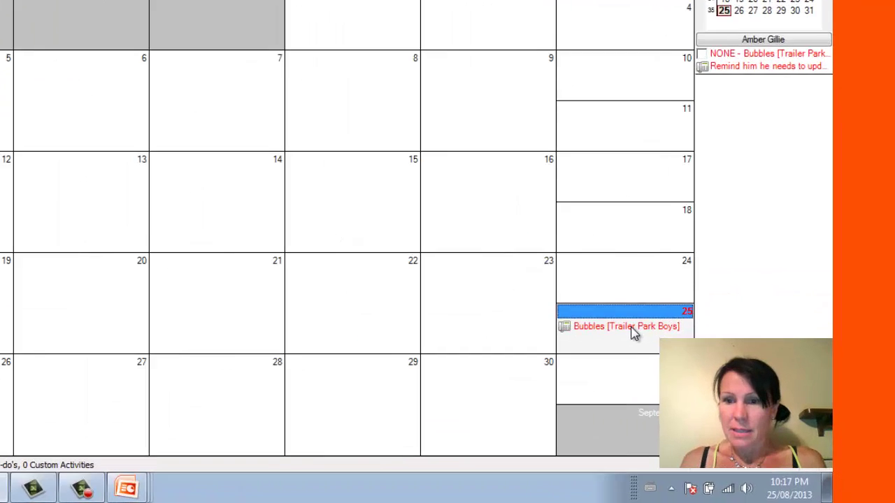
mouse_move(706, 378)
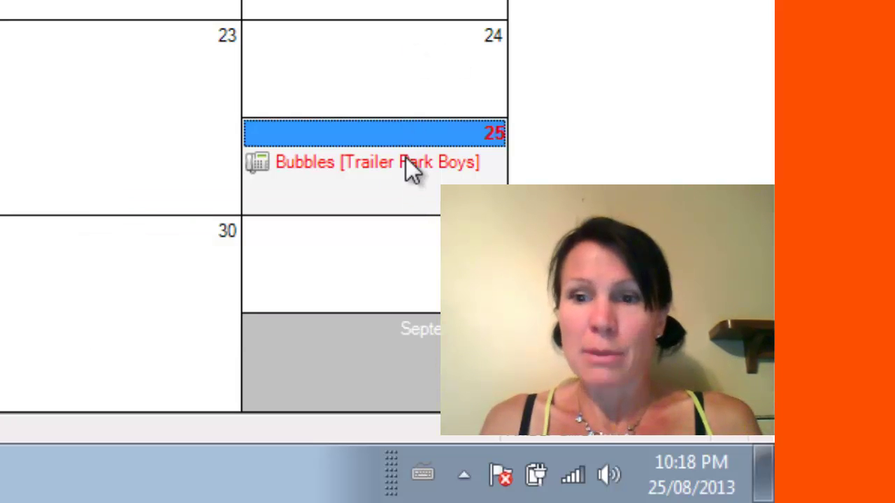
- Clear the Trailer Park Boys contact's call on the 25th as Call Completed
right_click(406, 158)
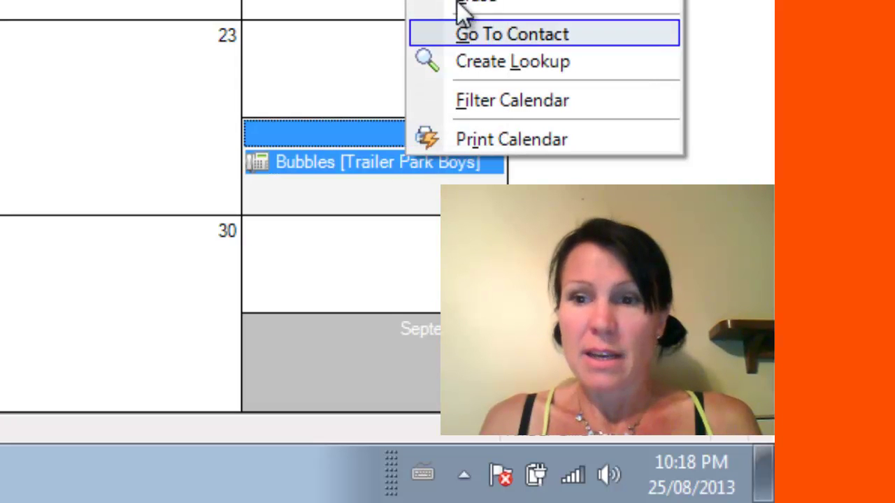
click(475, 2)
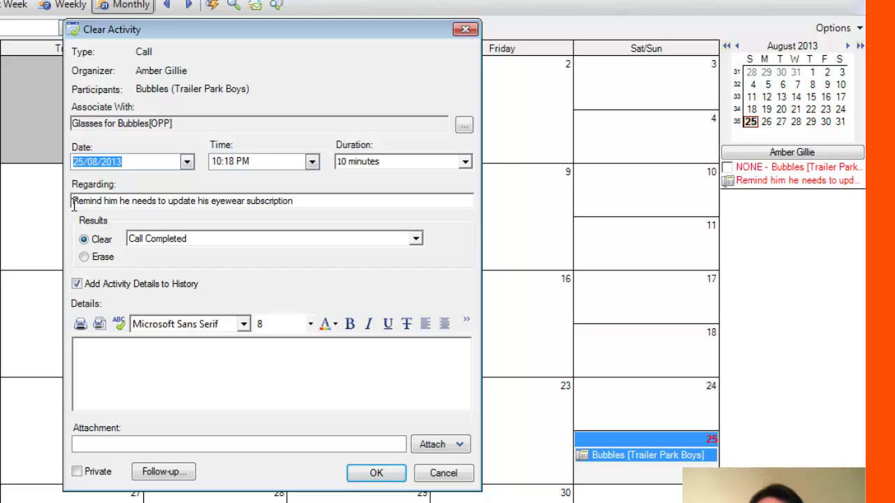
click(321, 197)
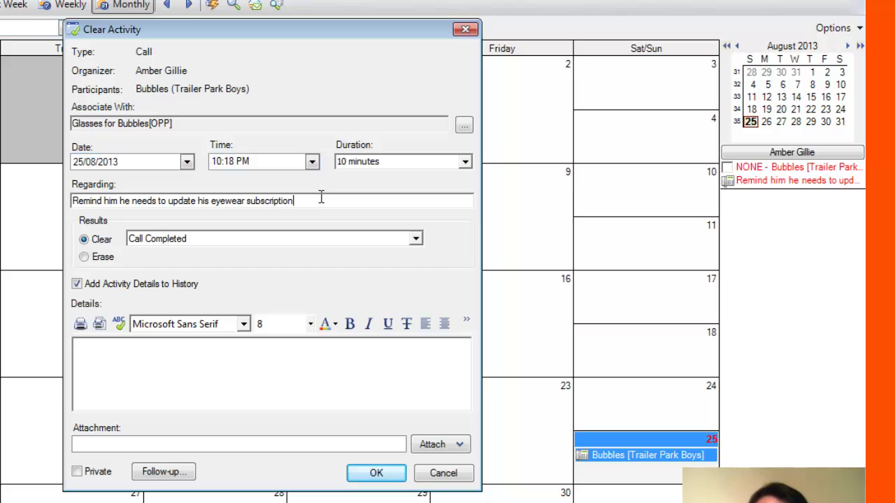
click(381, 475)
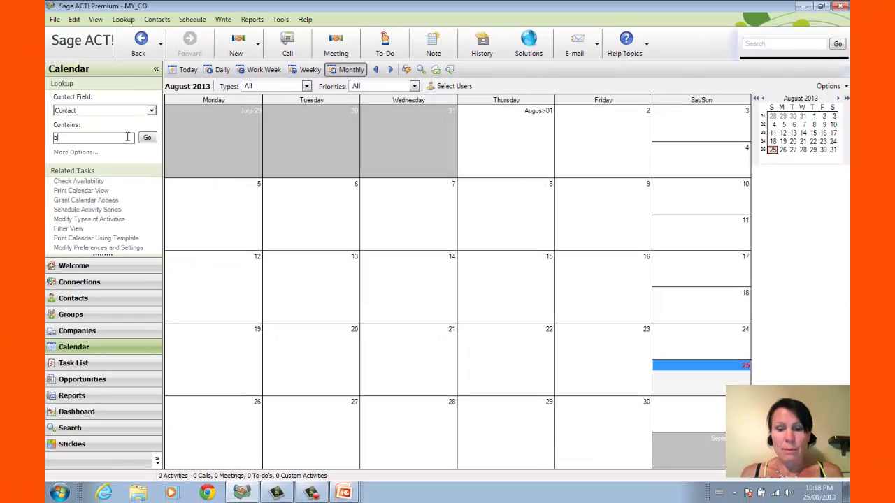
- Look up that contact by name and select the completed call in its History
click(127, 137)
text(bubble)
key(Return)
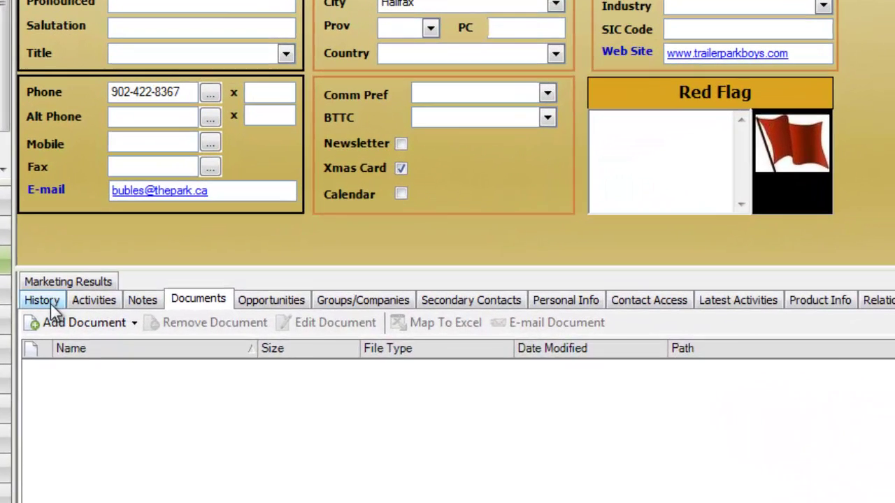
click(179, 320)
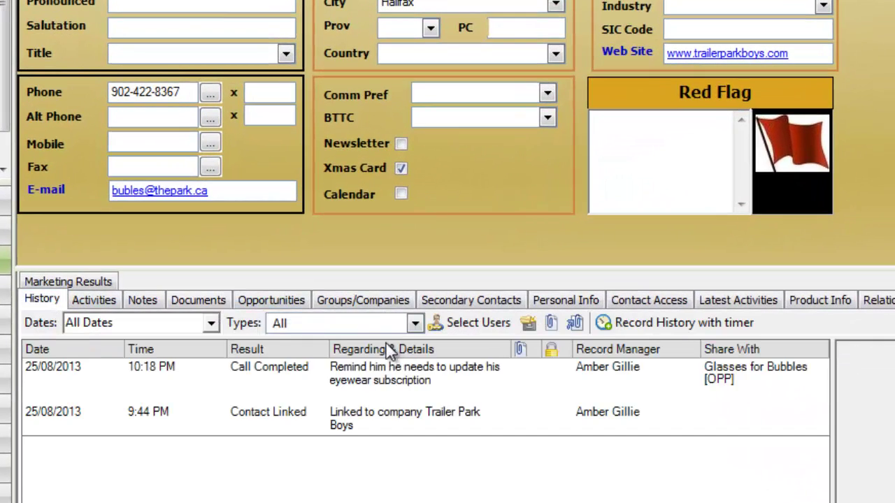
click(376, 374)
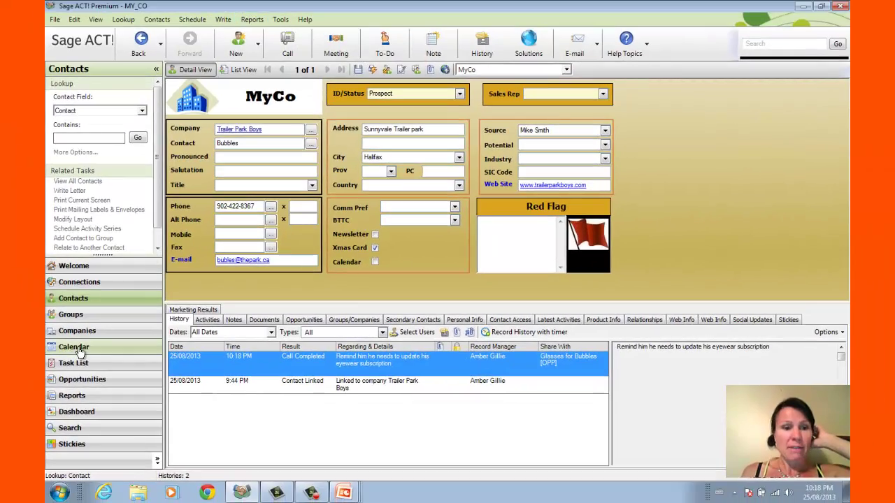
- Browse the Reports list: Contact Directory, E-mail List, Gross Margin reports, History - Time Spent
click(103, 396)
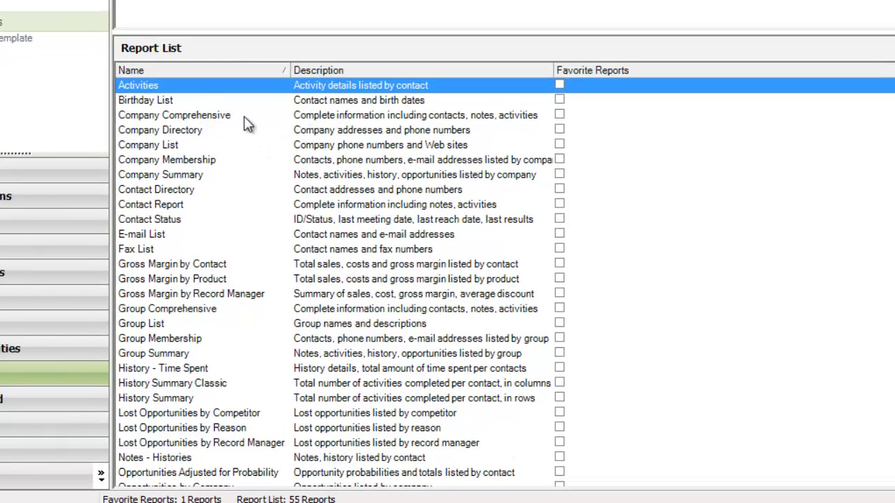
click(189, 193)
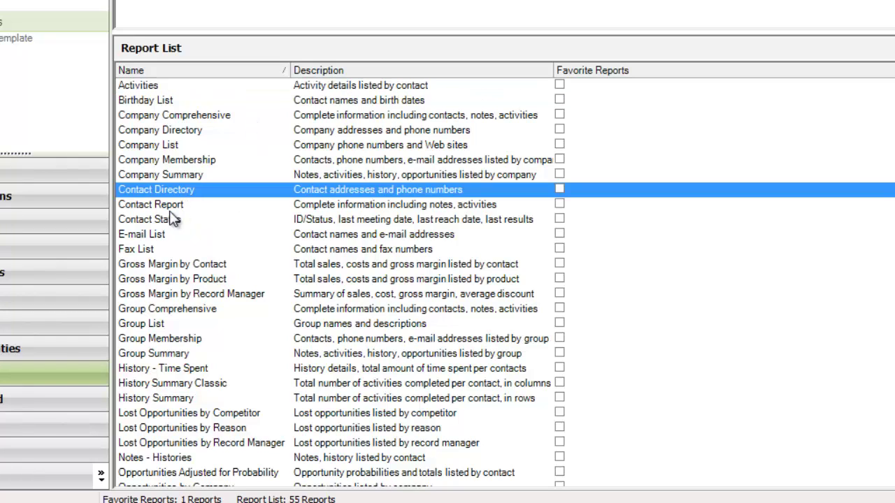
click(148, 238)
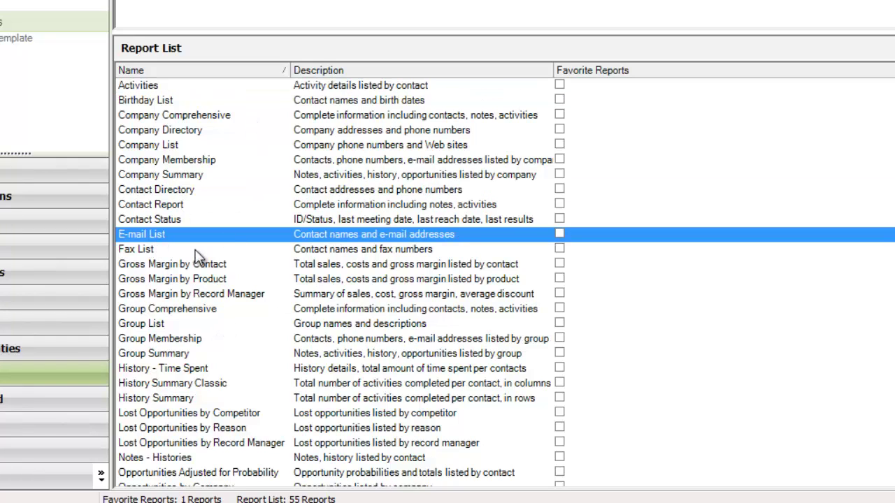
click(187, 267)
click(196, 280)
click(304, 296)
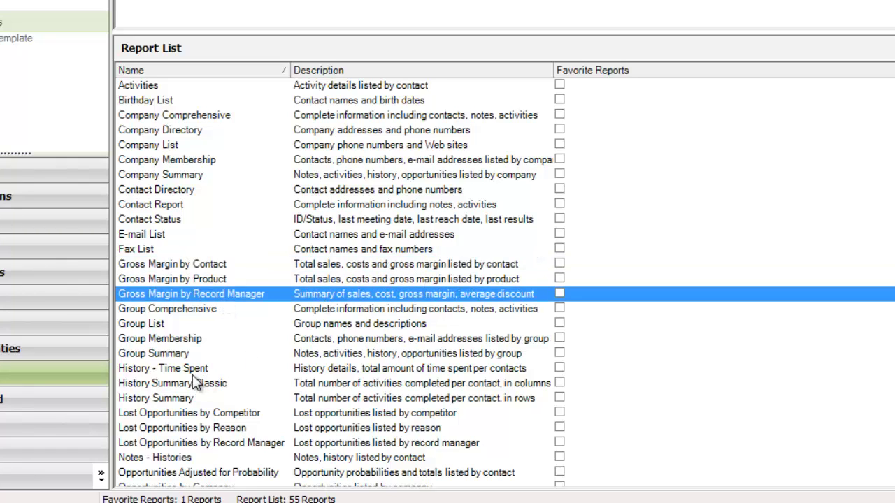
click(195, 374)
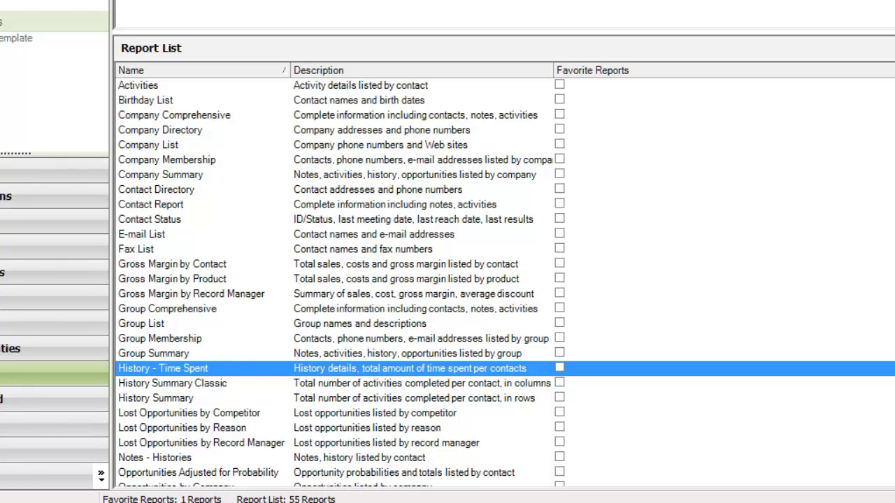
- Bring the actintro PowerPoint deck forward and show slide 2 with the consultant's contact details
mouse_move(343, 493)
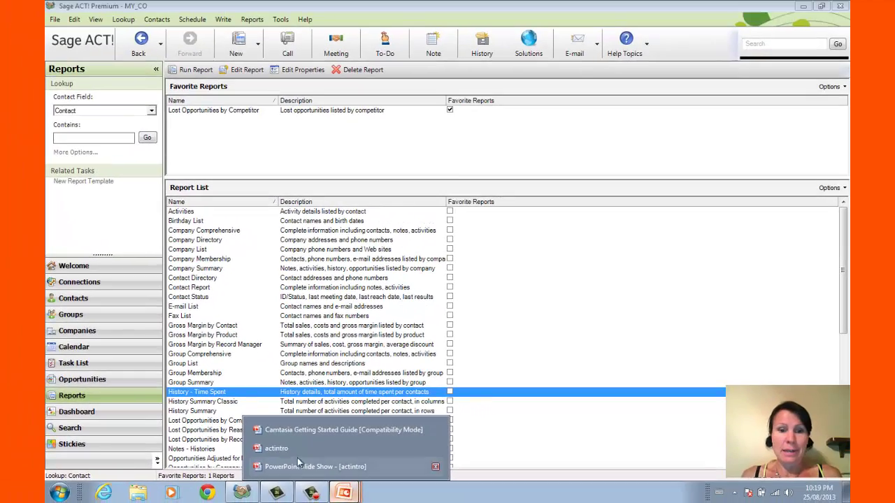
click(291, 451)
click(155, 227)
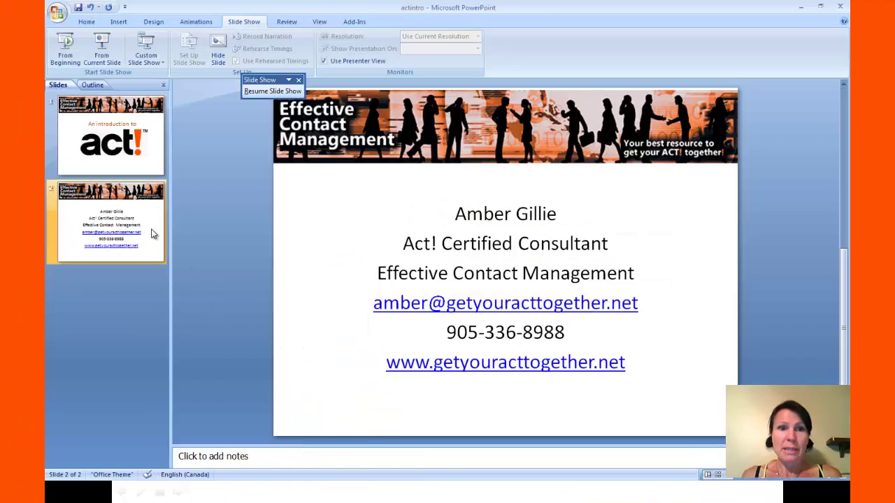